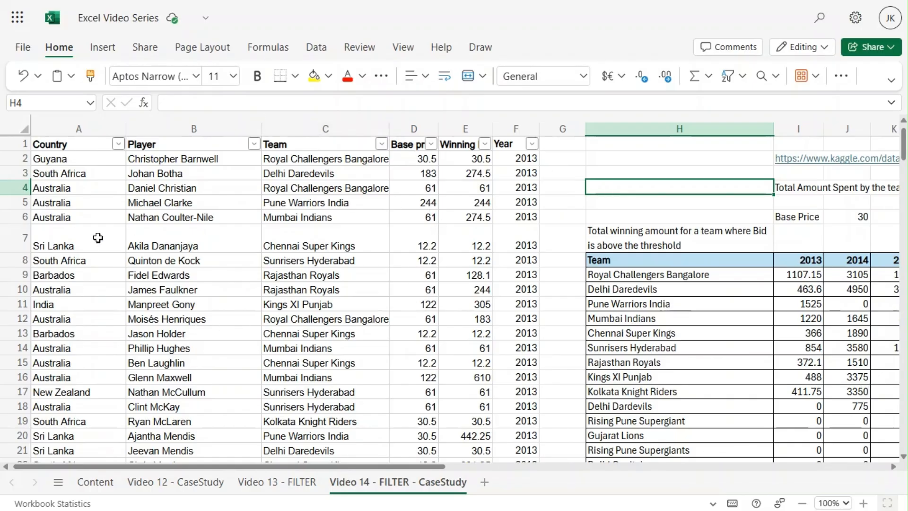
Step: Examine the auction data columns from Country to Year and the SUMIFS-based team-by-year summary table
{"action": "left_click", "coordinate": [90, 147]}
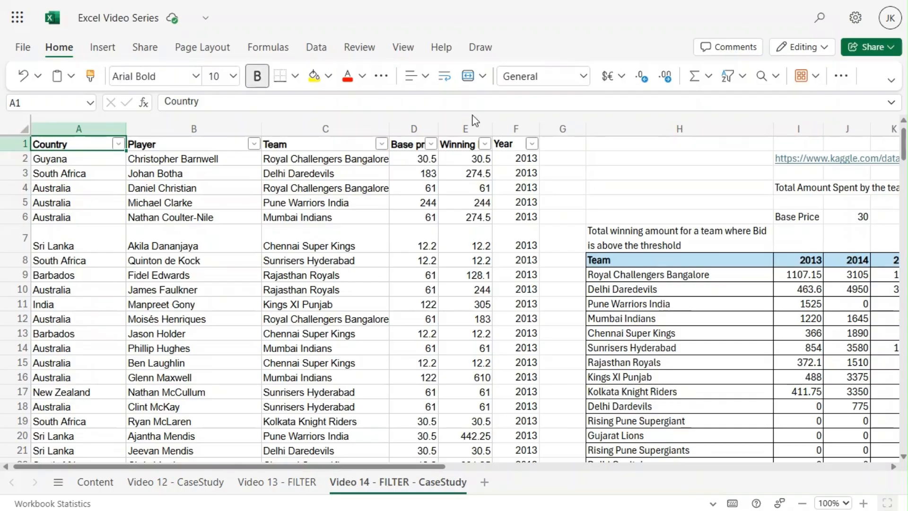
{"action": "left_click", "coordinate": [500, 143]}
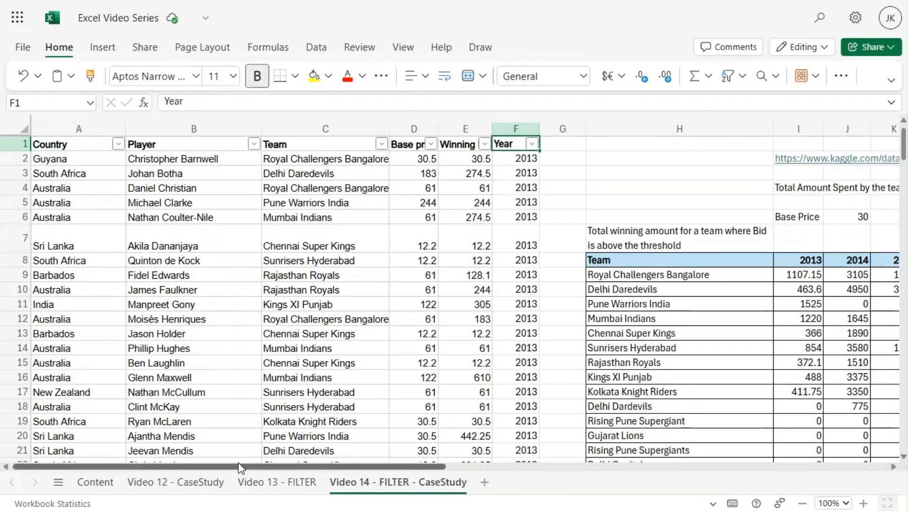
{"action": "left_click_drag", "start_coordinate": [235, 466], "coordinate": [484, 494]}
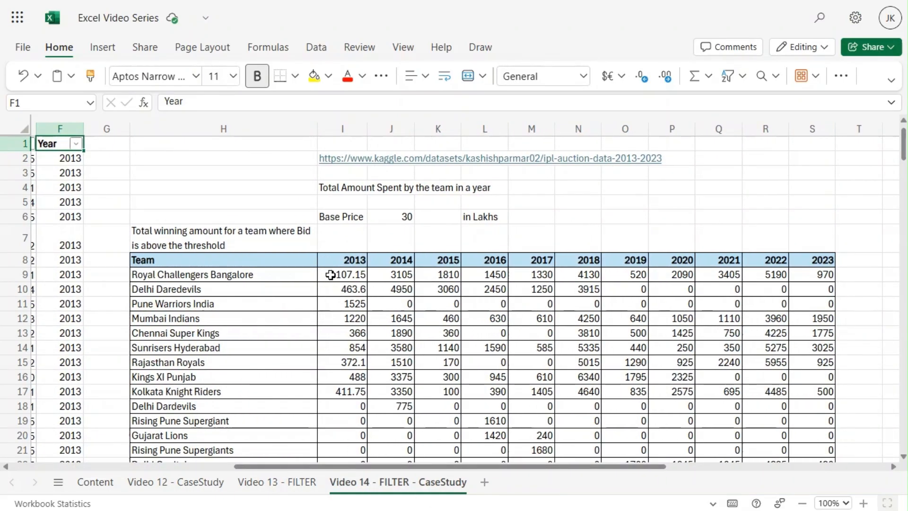
{"action": "scroll", "coordinate": [288, 279], "scroll_direction": "down", "scroll_amount": 2}
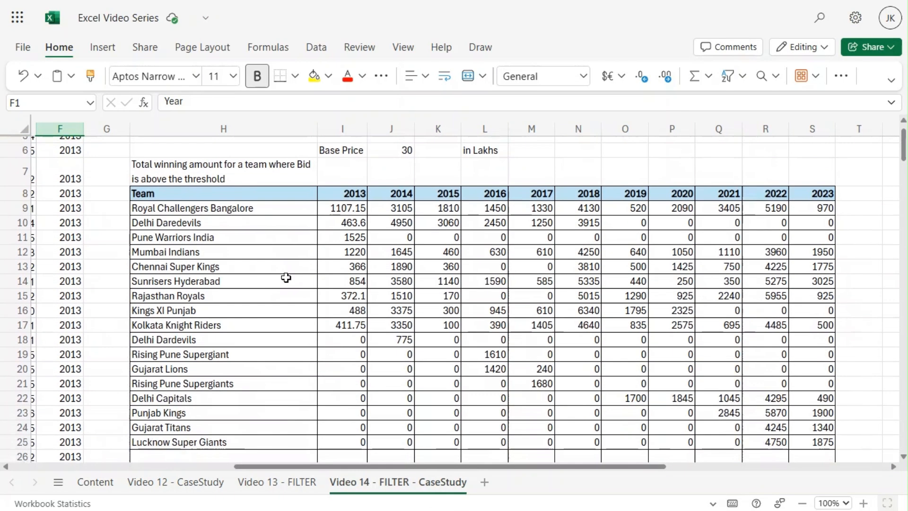
{"action": "left_click", "coordinate": [343, 208]}
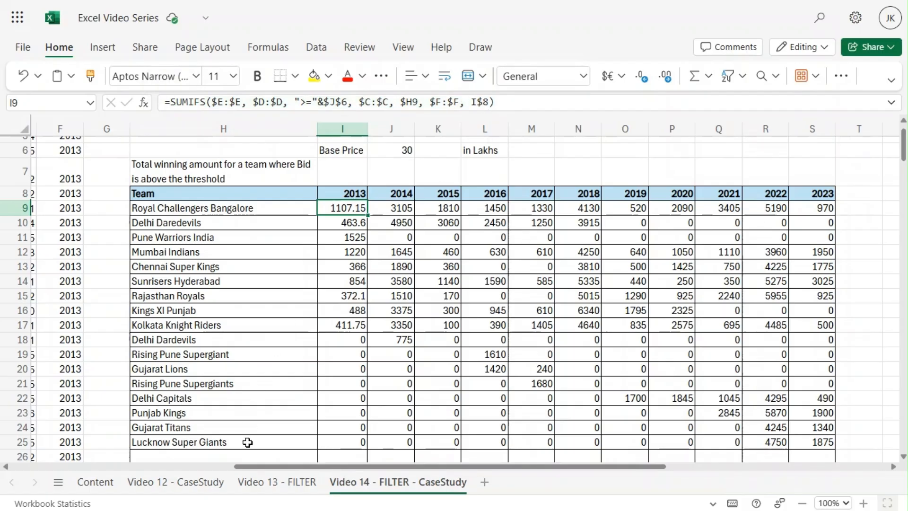
{"action": "left_click_drag", "start_coordinate": [241, 467], "coordinate": [93, 492]}
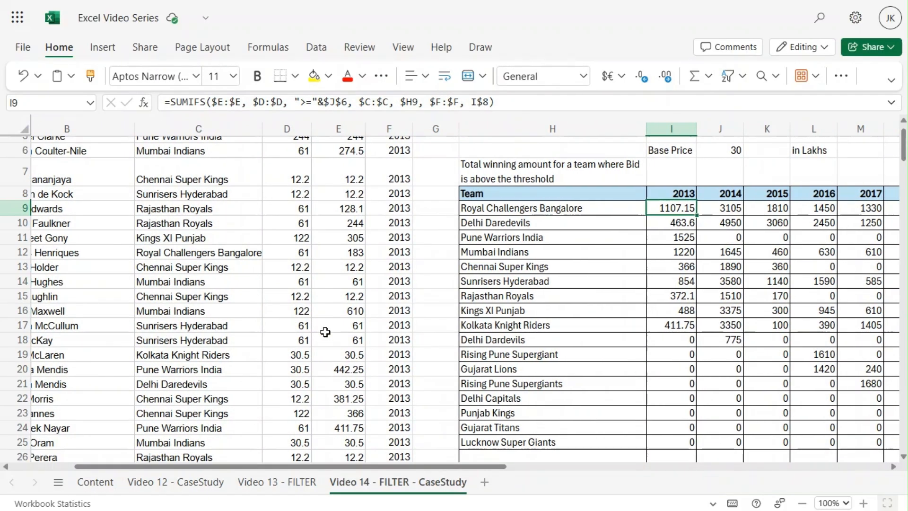
{"action": "scroll", "coordinate": [324, 330], "scroll_direction": "up", "scroll_amount": 3}
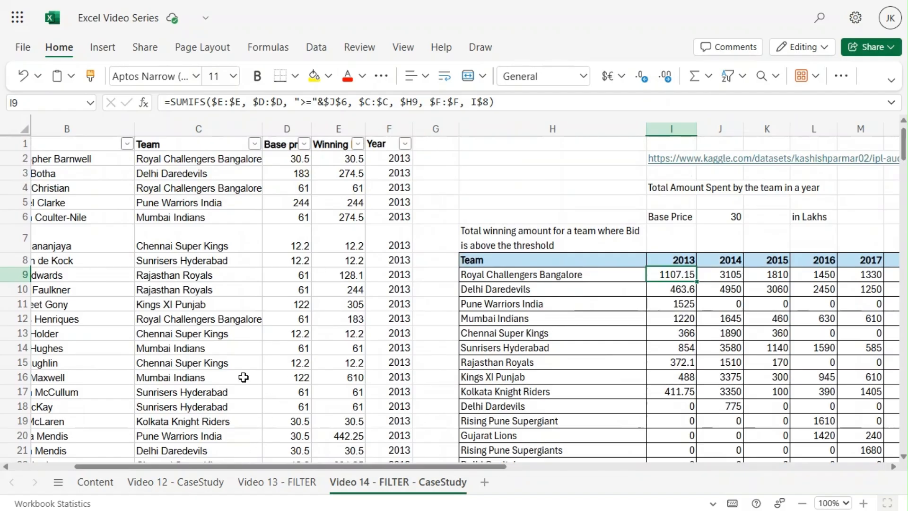
{"action": "left_click_drag", "start_coordinate": [260, 467], "coordinate": [408, 467]}
{"action": "left_click", "coordinate": [292, 271]}
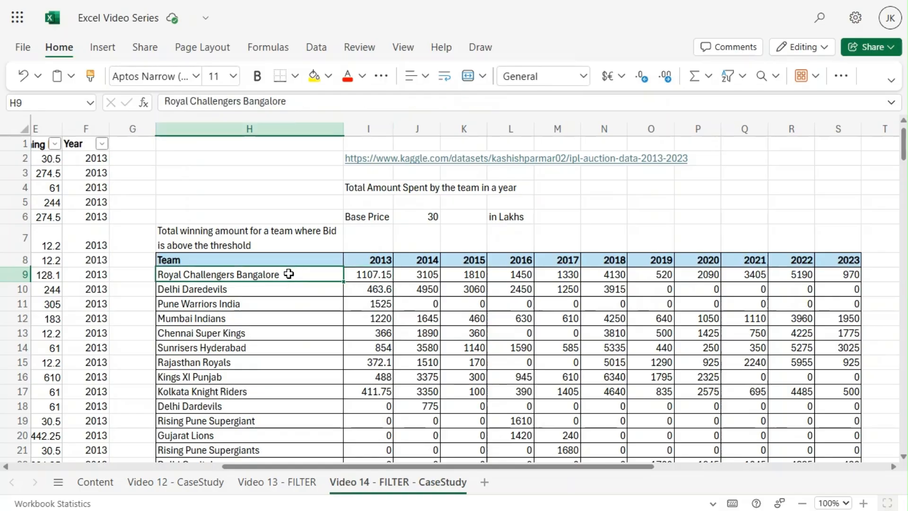
{"action": "left_click", "coordinate": [369, 259]}
{"action": "left_click", "coordinate": [372, 273]}
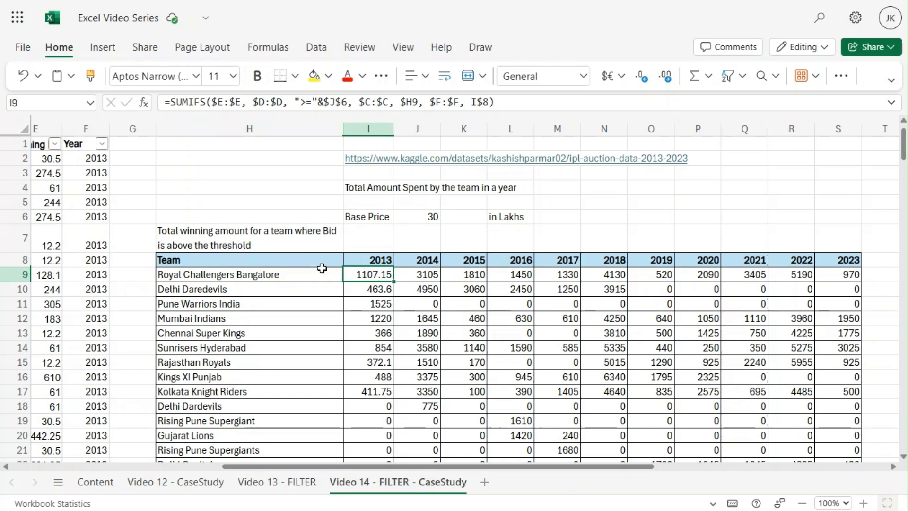
Step: Copy the Royal Challengers Bangalore summary row H9:S9 and paste it as values starting at cell H5
{"action": "left_click", "coordinate": [272, 275]}
{"action": "left_click", "coordinate": [838, 275], "text": "shift"}
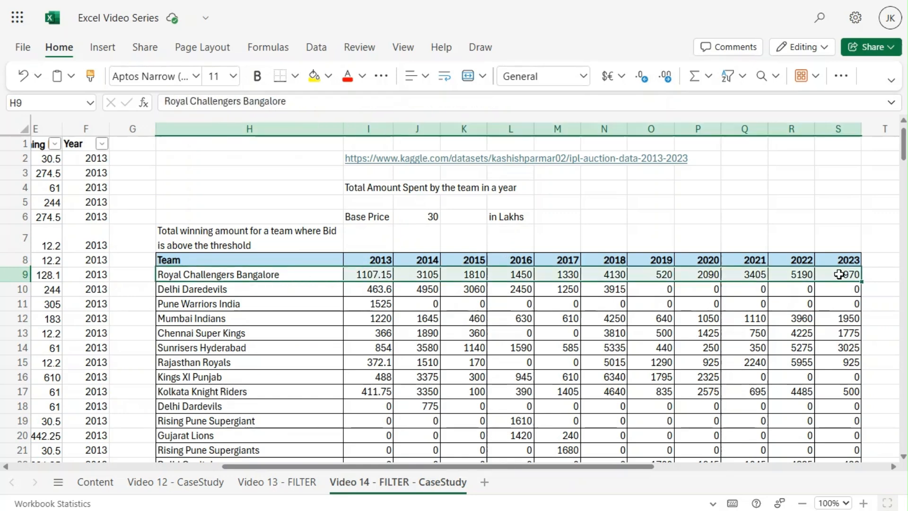
{"action": "key", "text": "ctrl+c"}
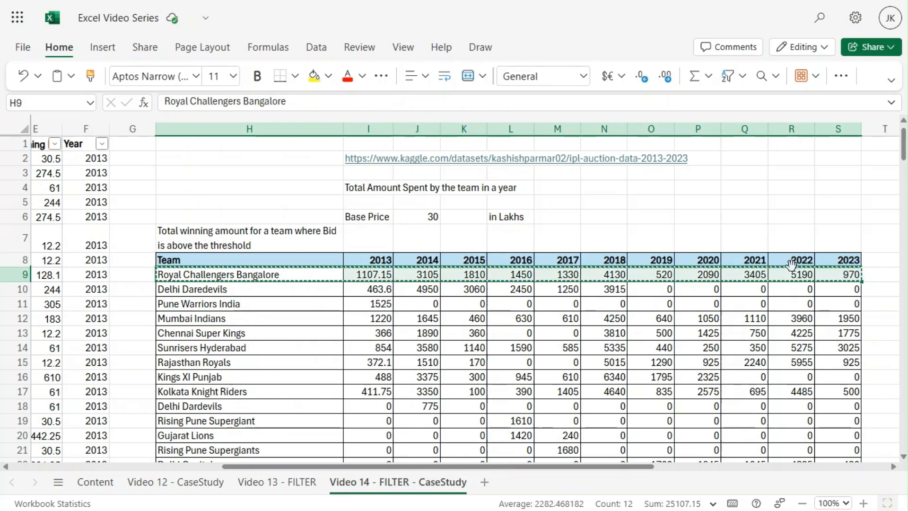
{"action": "left_click", "coordinate": [209, 200]}
{"action": "right_click", "coordinate": [209, 204]}
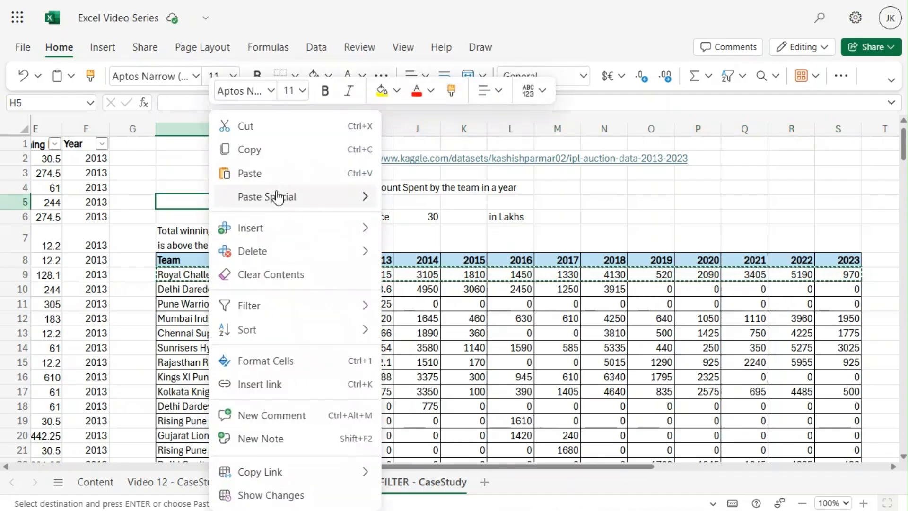
{"action": "mouse_move", "coordinate": [352, 199]}
{"action": "left_click", "coordinate": [434, 202]}
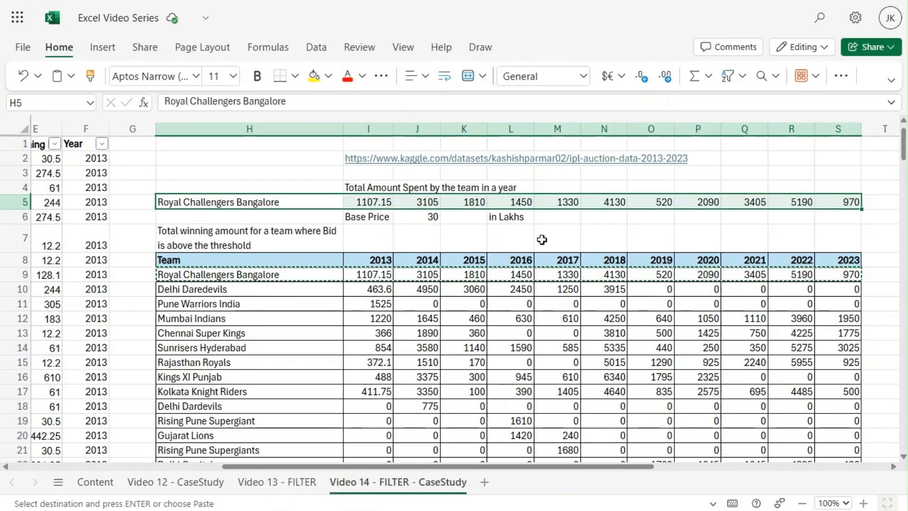
Step: Check the pasted value in I5 against the SUMIFS formula in I9, including its ranges and the base price cell J6
{"action": "left_click", "coordinate": [429, 235]}
{"action": "left_click", "coordinate": [370, 205]}
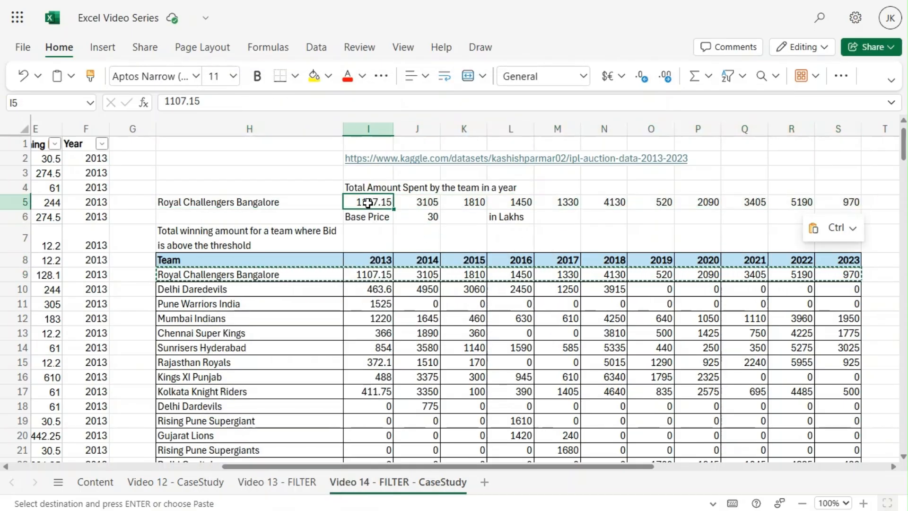
{"action": "left_click", "coordinate": [360, 276]}
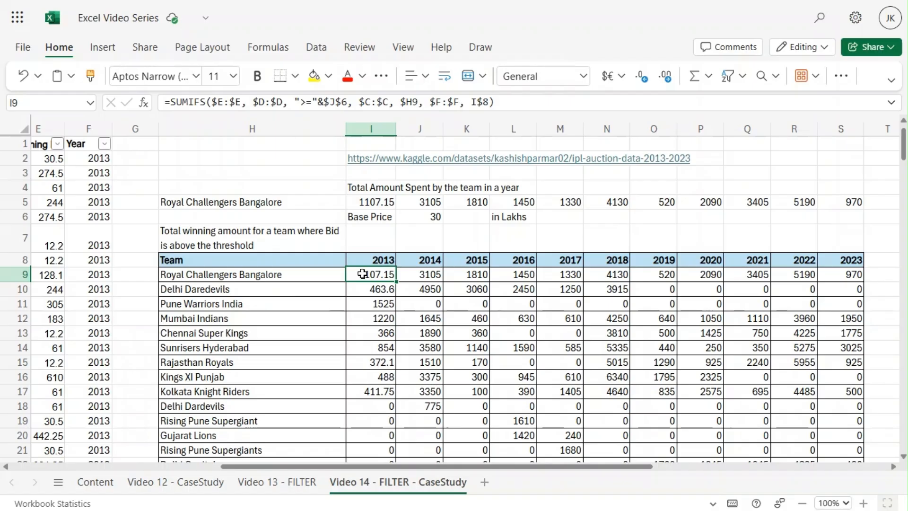
{"action": "mouse_move", "coordinate": [220, 105]}
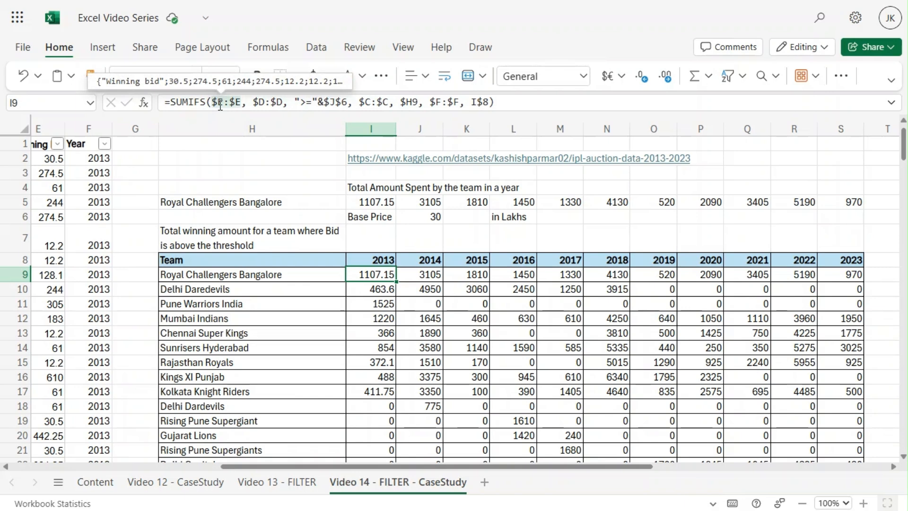
{"action": "mouse_move", "coordinate": [273, 101]}
{"action": "mouse_move", "coordinate": [341, 104]}
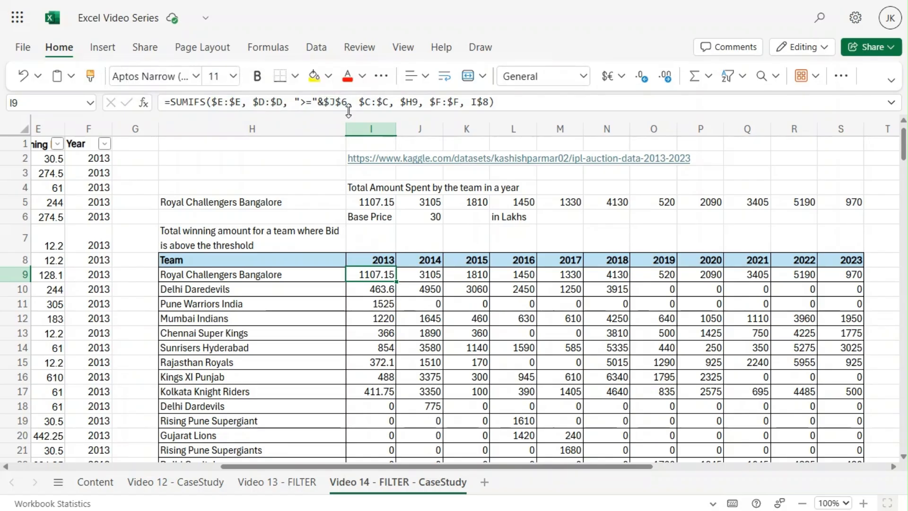
{"action": "left_click", "coordinate": [423, 218]}
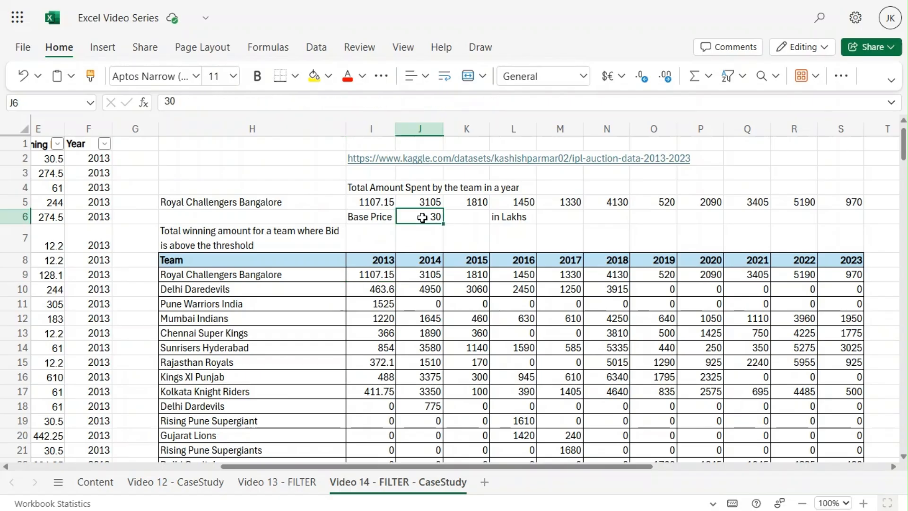
Step: Replace the SUMIFS function name with FILTER in the formula of cell I9, keeping the existing arguments
{"action": "left_click", "coordinate": [372, 280]}
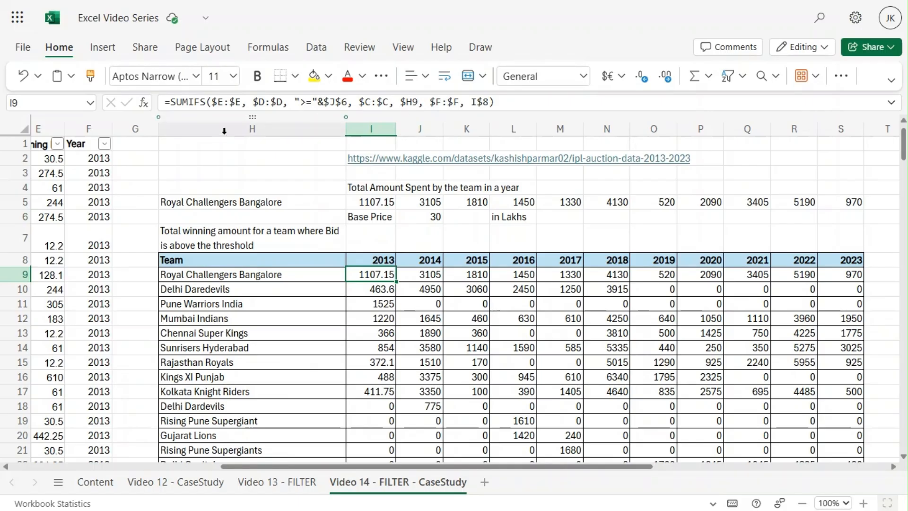
{"action": "left_click", "coordinate": [207, 101]}
{"action": "key", "text": "BackSpace"}
{"action": "key", "text": "BackSpace"}
{"action": "key", "text": "BackSpace"}
{"action": "key", "text": "BackSpace"}
{"action": "key", "text": "BackSpace"}
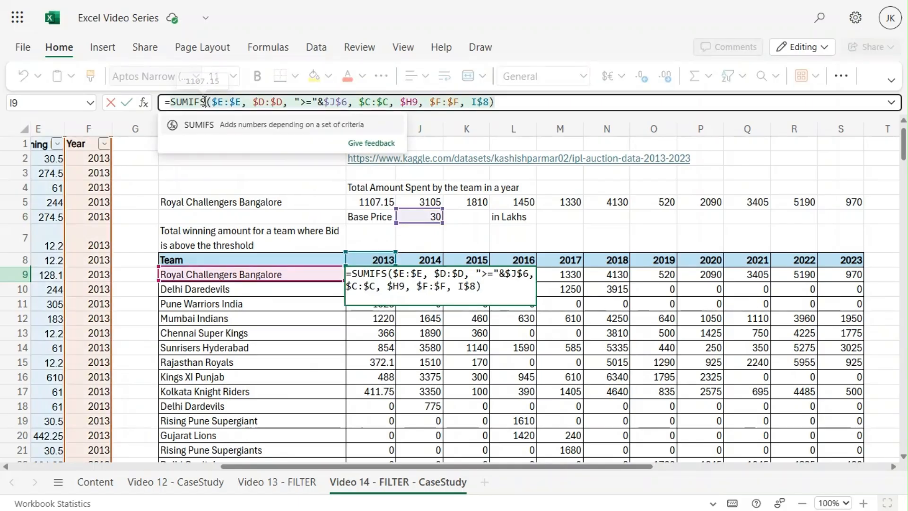
{"action": "key", "text": "BackSpace"}
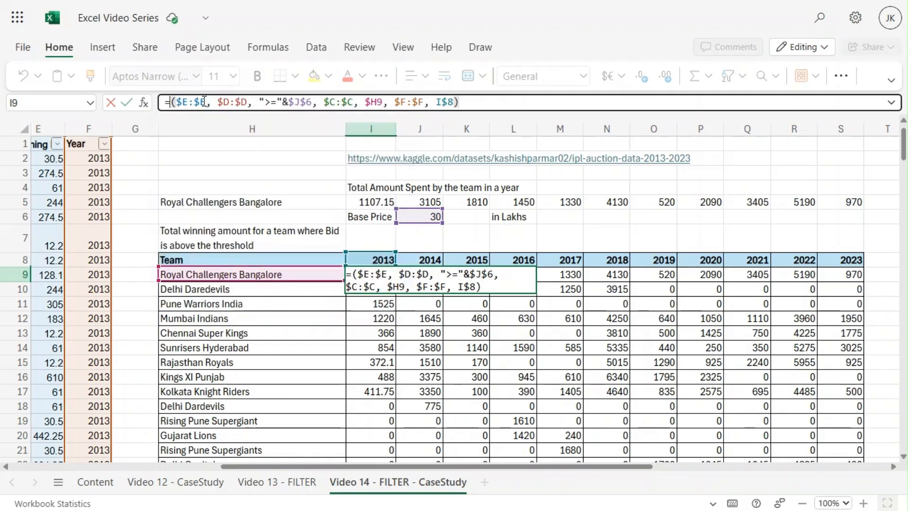
{"action": "type", "text": "FILTER"}
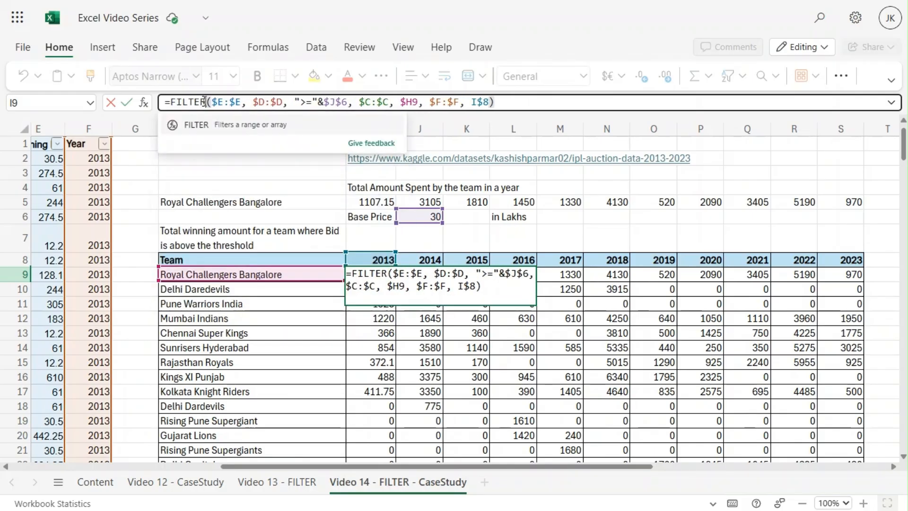
Step: Rewrite the base price criterion in the I9 formula as ($D:$D>=$J$6) followed by the * operator
{"action": "left_click", "coordinate": [251, 101]}
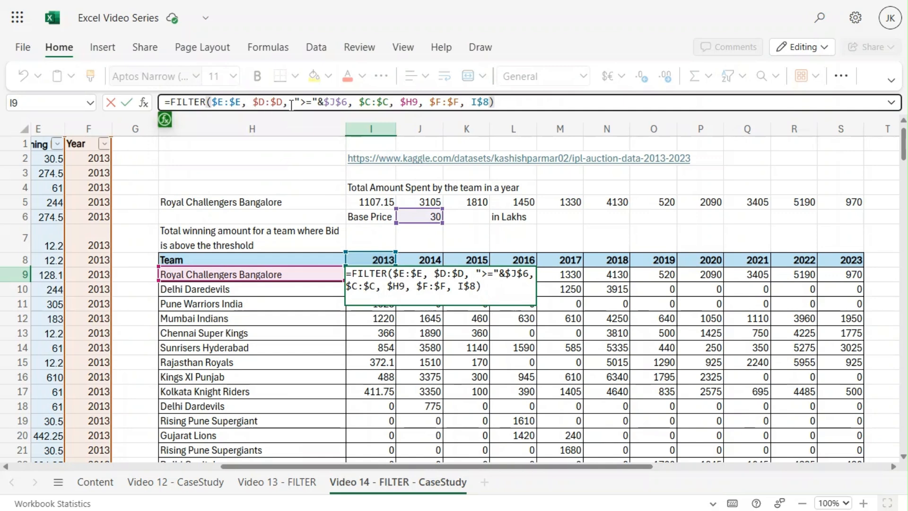
{"action": "type", "text": "("}
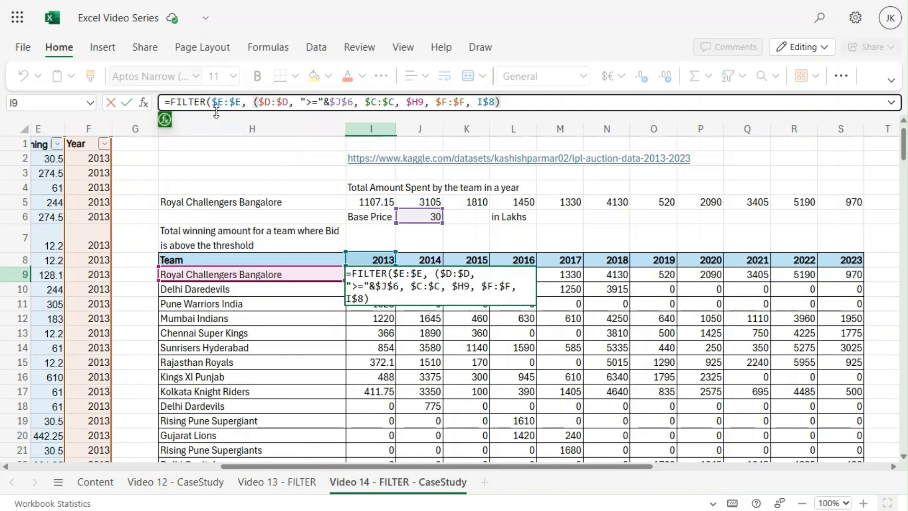
{"action": "left_click", "coordinate": [329, 102]}
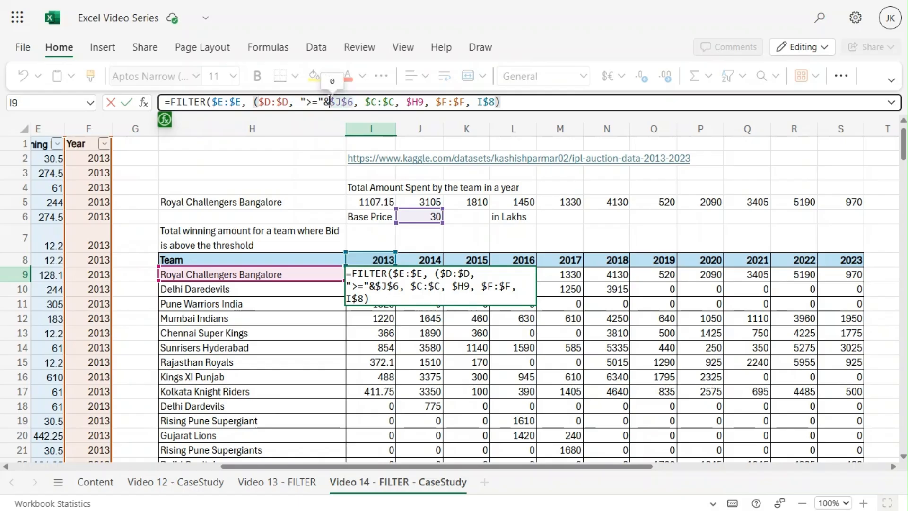
{"action": "key", "text": "BackSpace"}
{"action": "key", "text": "BackSpace"}
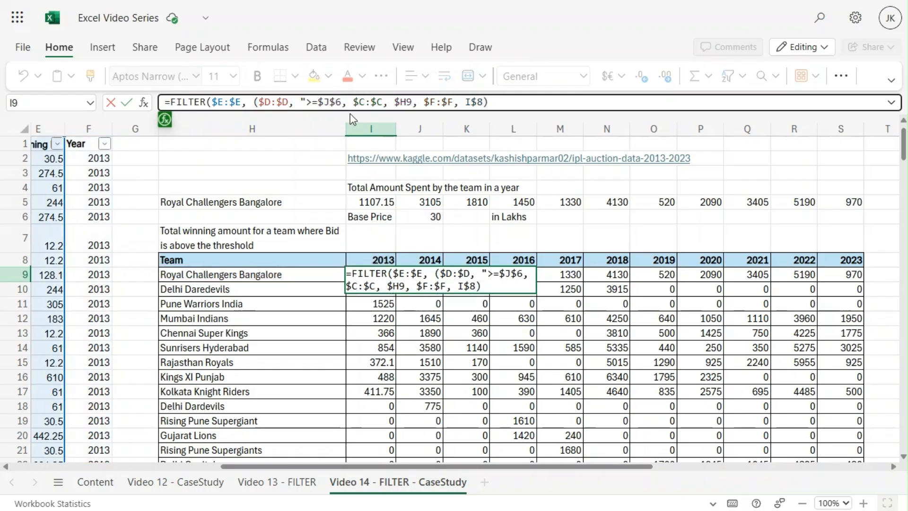
{"action": "key", "text": "BackSpace"}
{"action": "key", "text": "BackSpace"}
{"action": "key", "text": "BackSpace"}
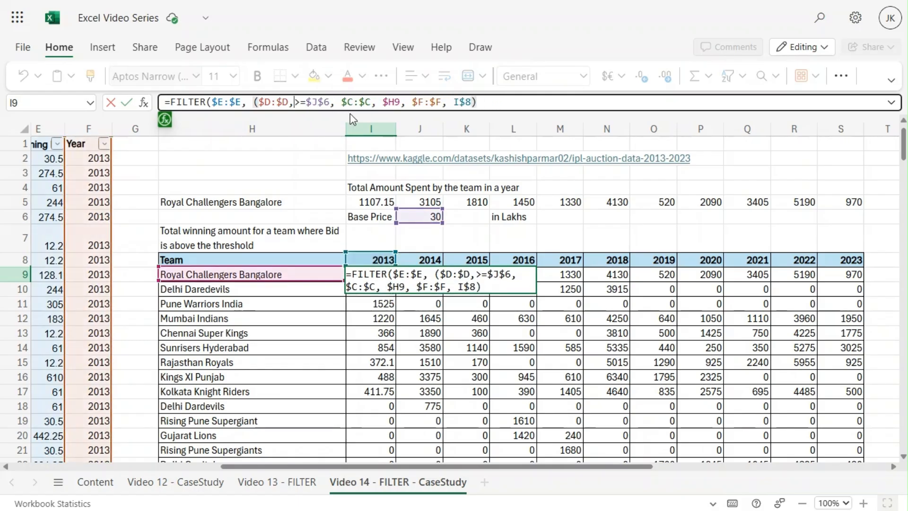
{"action": "left_click", "coordinate": [326, 102]}
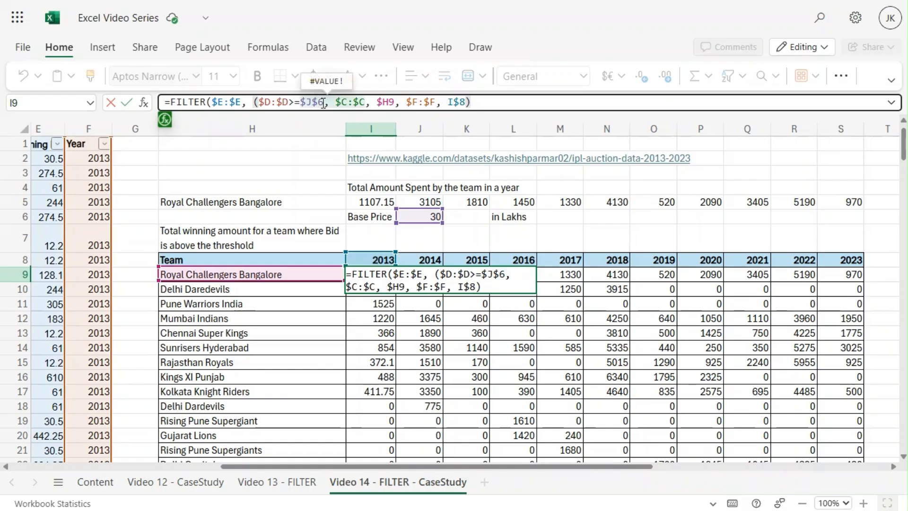
{"action": "type", "text": ")*"}
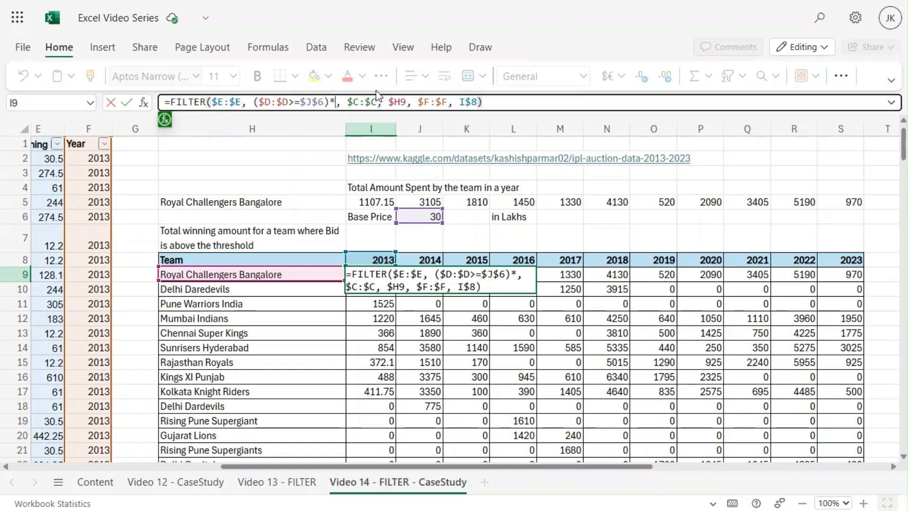
Step: Rewrite the team criterion in the I9 formula as ($C:$C=$H9) directly behind the * operator, followed by &
{"action": "key", "text": "Right"}
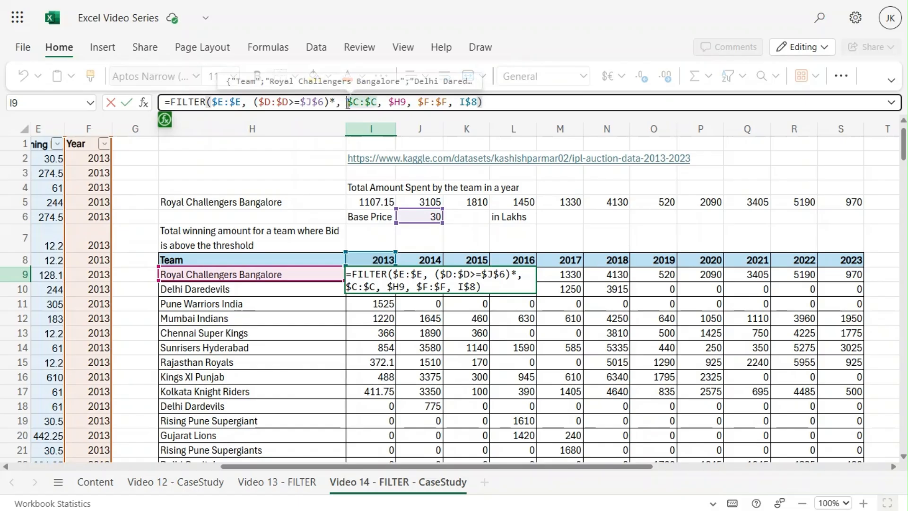
{"action": "key", "text": "Delete"}
{"action": "key", "text": "BackSpace"}
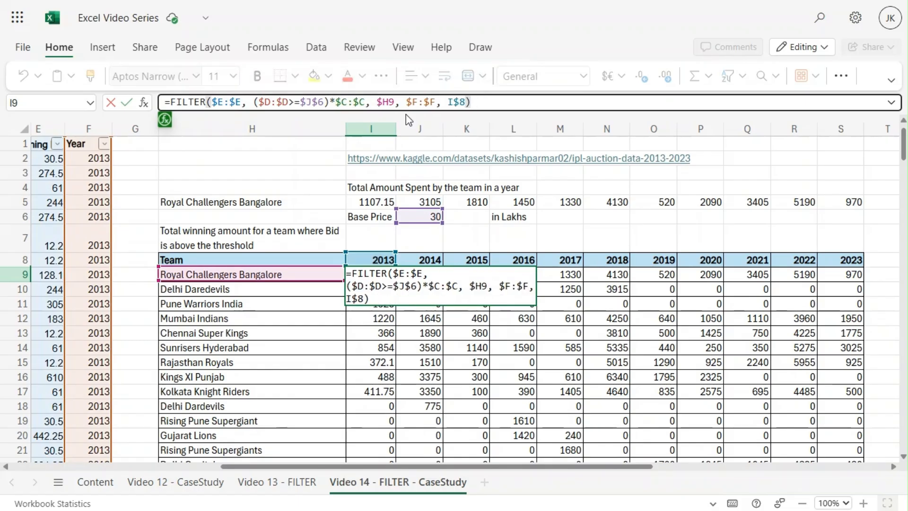
{"action": "type", "text": "("}
{"action": "left_click", "coordinate": [378, 102]}
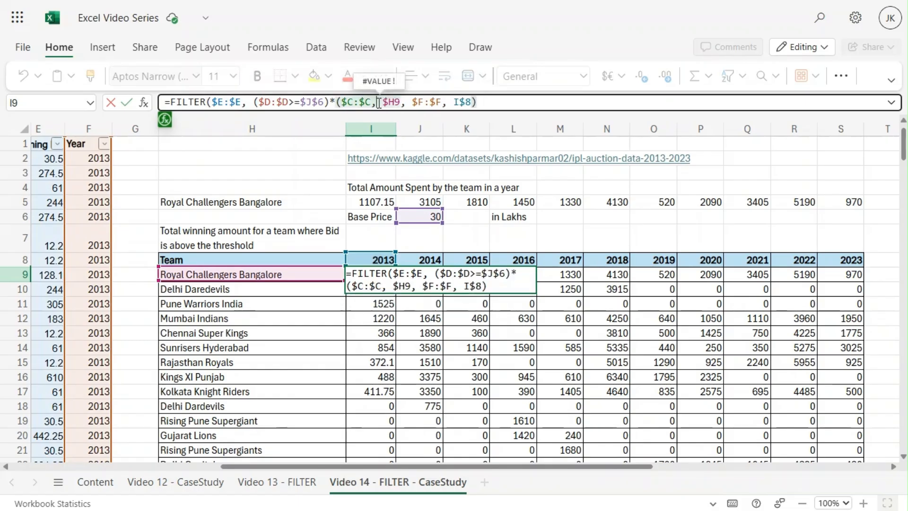
{"action": "key", "text": "BackSpace"}
{"action": "type", "text": "="}
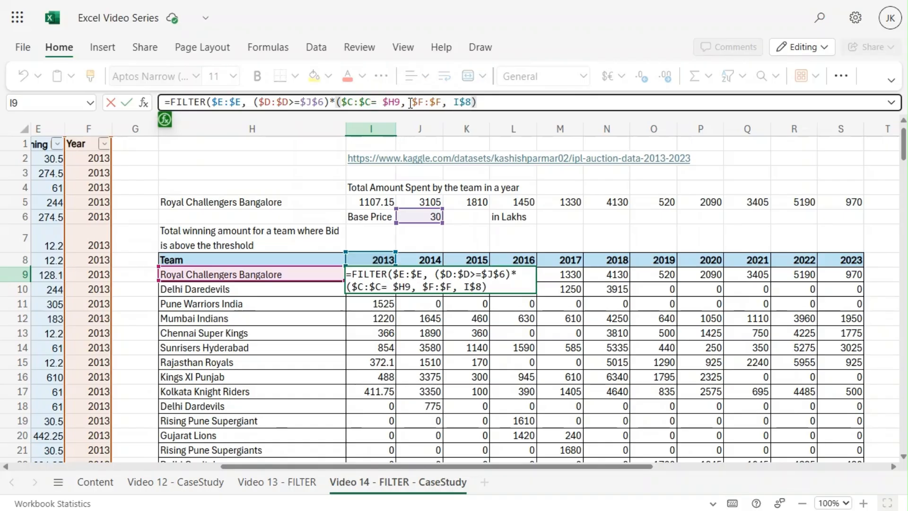
{"action": "key", "text": "BackSpace"}
{"action": "left_click", "coordinate": [398, 103]}
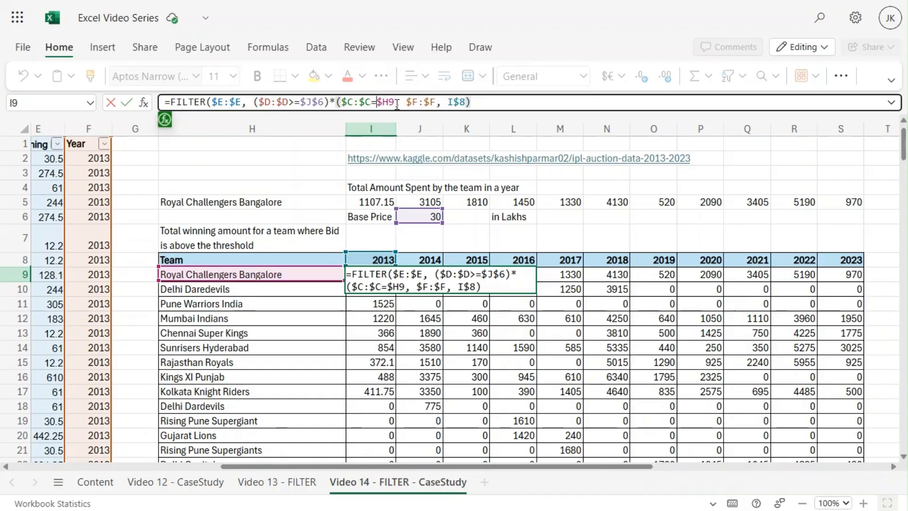
{"action": "type", "text": ")&"}
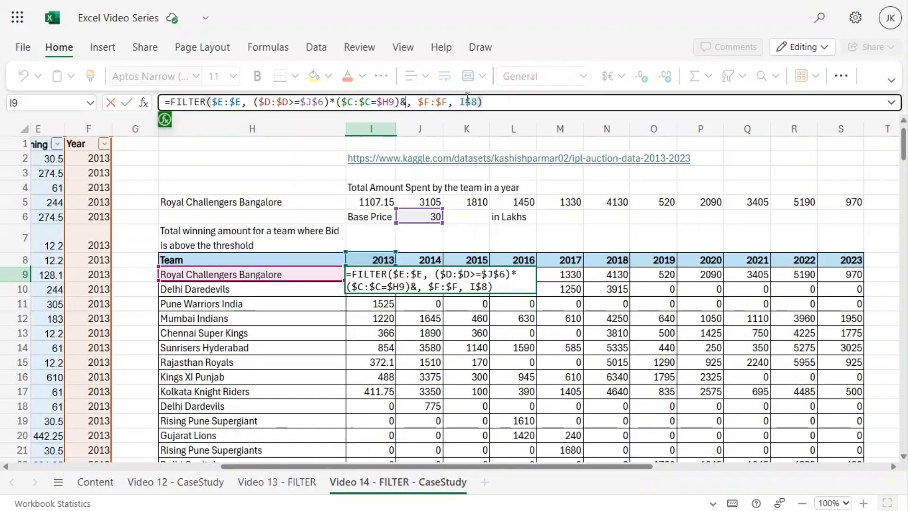
Step: Rewrite the year criterion in the I9 formula as *($F:$F=I$8) and close the FILTER function
{"action": "key", "text": "BackSpace"}
{"action": "type", "text": "*("}
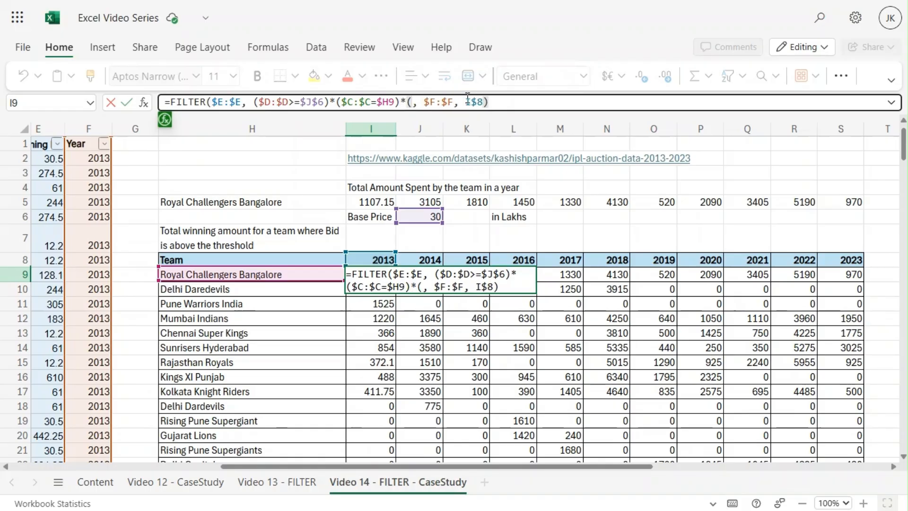
{"action": "key", "text": "Right"}
{"action": "key", "text": "BackSpace"}
{"action": "key", "text": "BackSpace"}
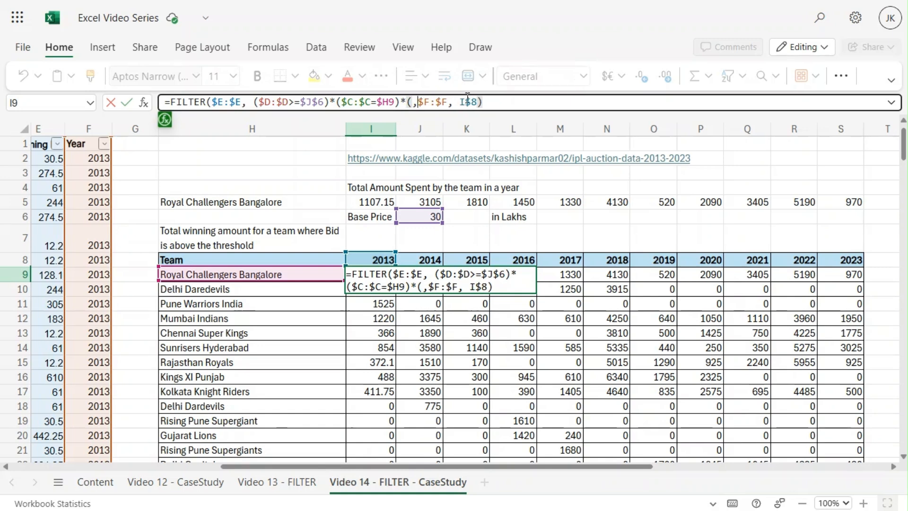
{"action": "left_click", "coordinate": [448, 103]}
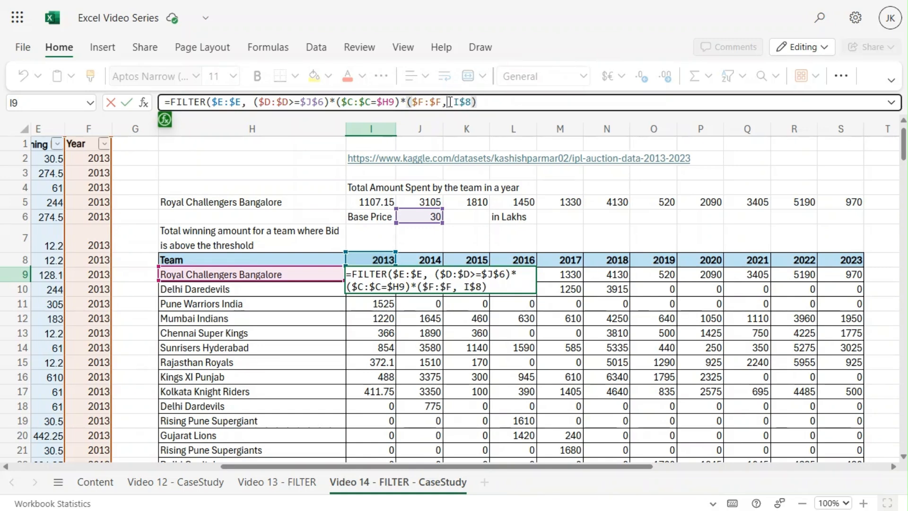
{"action": "key", "text": "BackSpace"}
{"action": "type", "text": "="}
{"action": "key", "text": "Delete"}
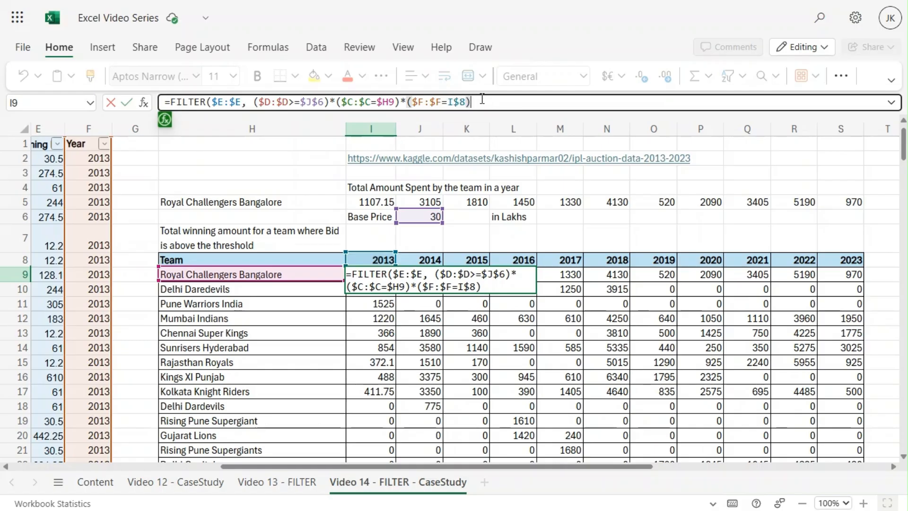
{"action": "type", "text": ")"}
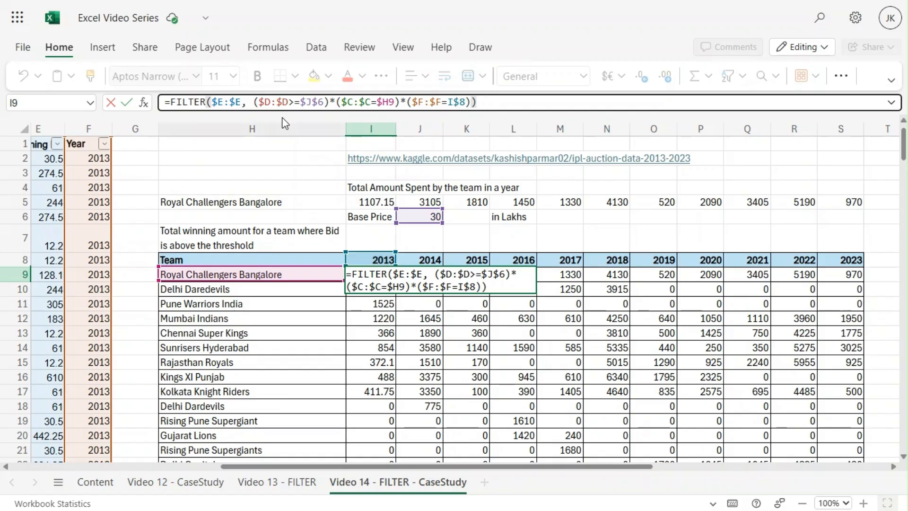
Step: Wrap the FILTER expression in I9 in a SUM function and commit the formula
{"action": "left_click", "coordinate": [172, 102]}
{"action": "type", "text": "SUM("}
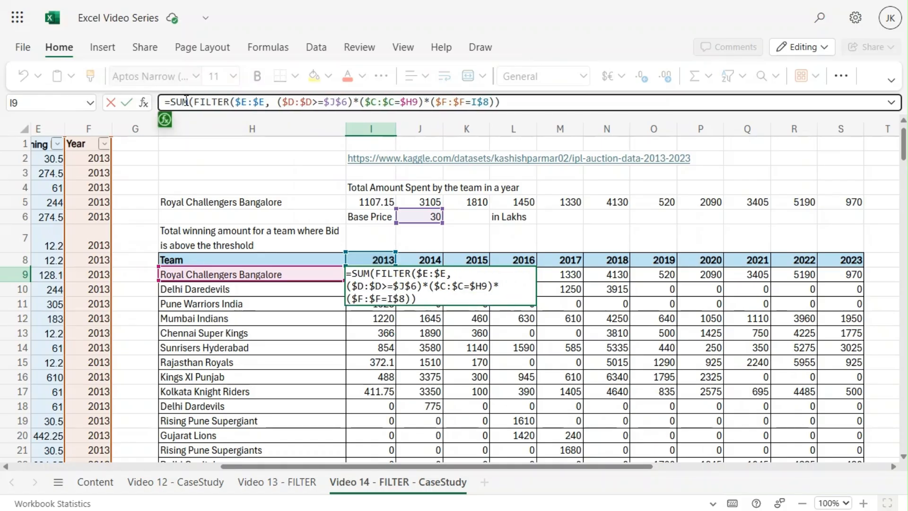
{"action": "left_click", "coordinate": [525, 101]}
{"action": "type", "text": "))"}
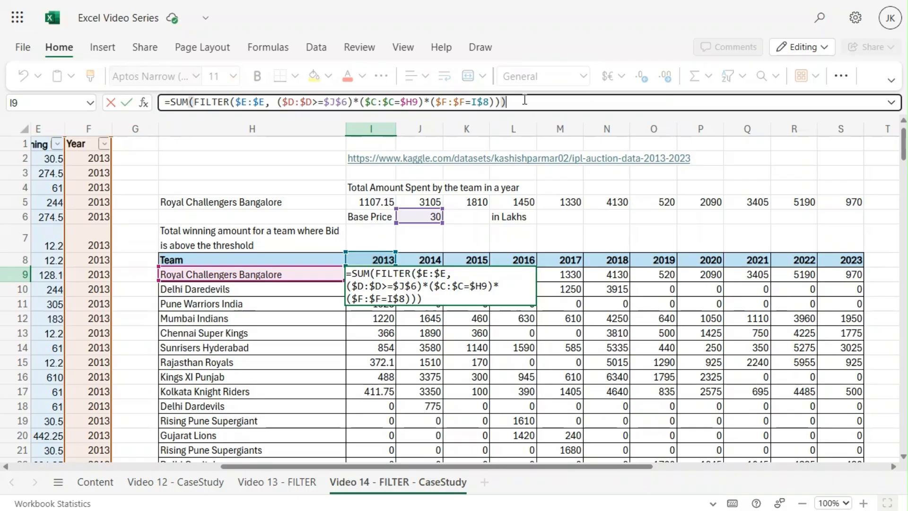
{"action": "key", "text": "Return"}
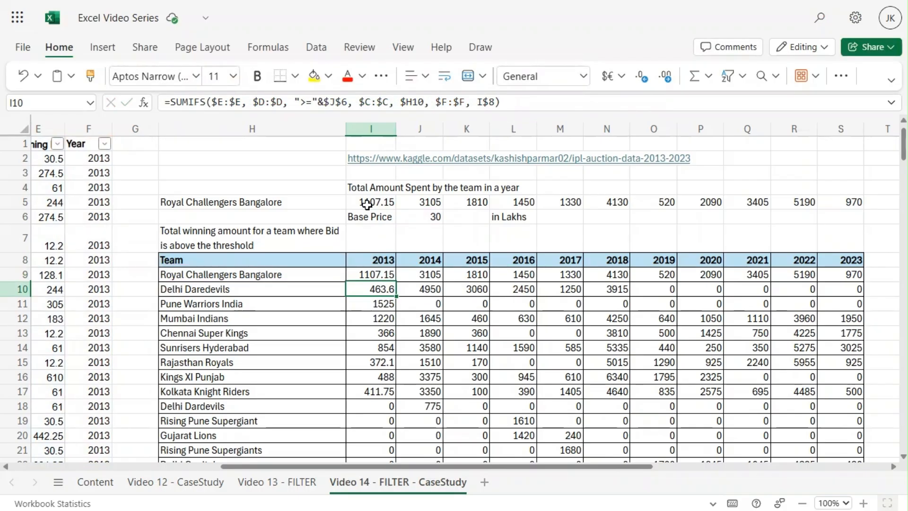
Step: Fill the SUM and FILTER formula from I9 across to S9 and down through row 25
{"action": "left_click", "coordinate": [369, 274]}
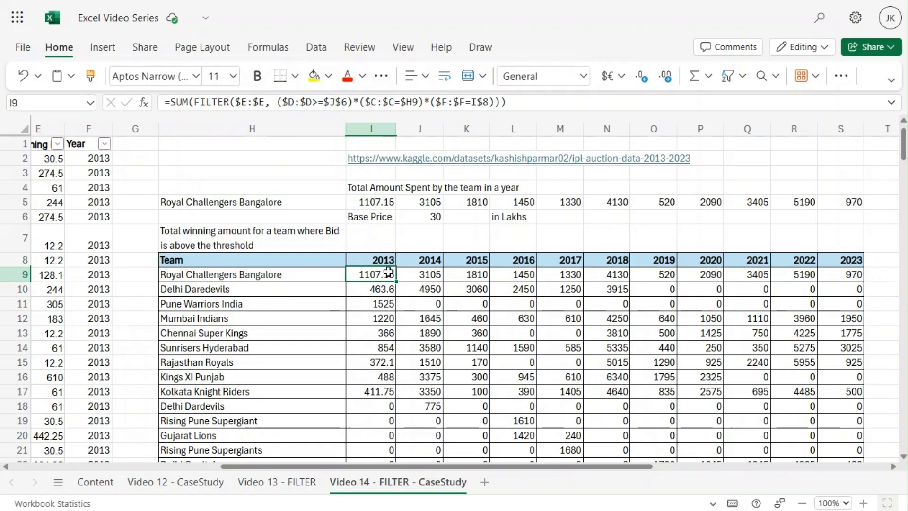
{"action": "left_click_drag", "start_coordinate": [396, 281], "coordinate": [813, 277]}
{"action": "left_click_drag", "start_coordinate": [832, 274], "coordinate": [832, 275]}
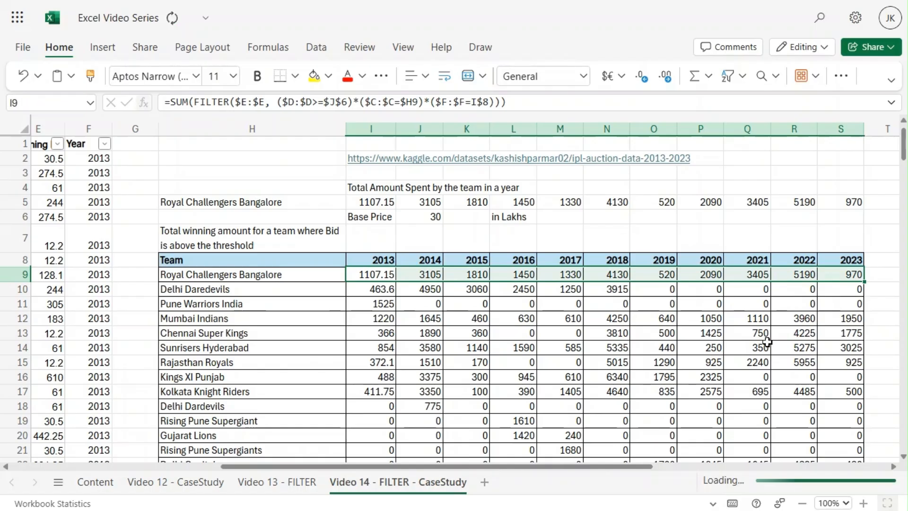
{"action": "scroll", "coordinate": [764, 345], "scroll_direction": "down", "scroll_amount": 3}
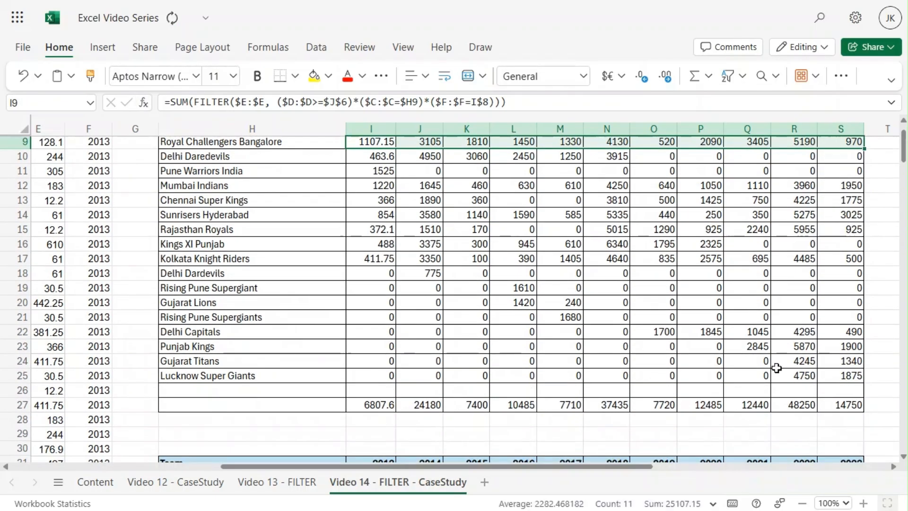
{"action": "left_click", "coordinate": [832, 373], "text": "shift"}
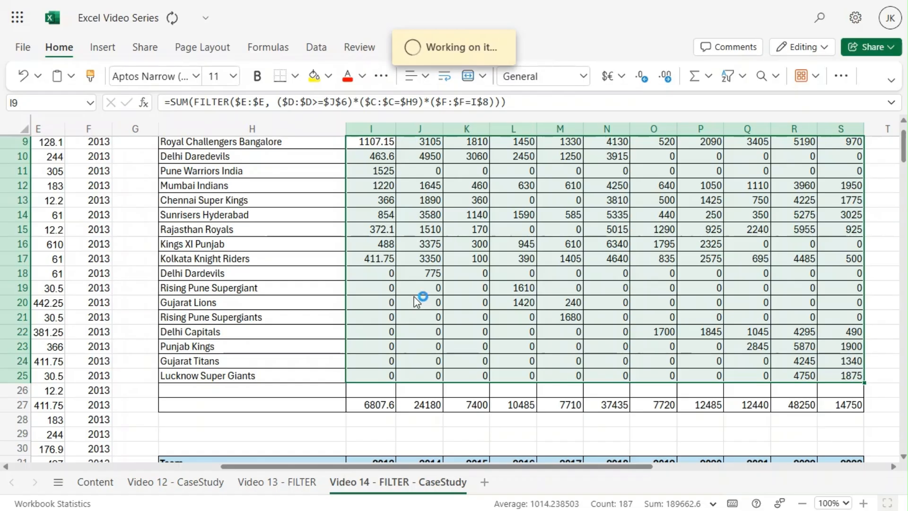
Step: Undo the fill into rows 10 to 25 and check the formula in J11
{"action": "left_click", "coordinate": [375, 271]}
{"action": "scroll", "coordinate": [372, 195], "scroll_direction": "up", "scroll_amount": 3}
{"action": "left_click", "coordinate": [365, 209]}
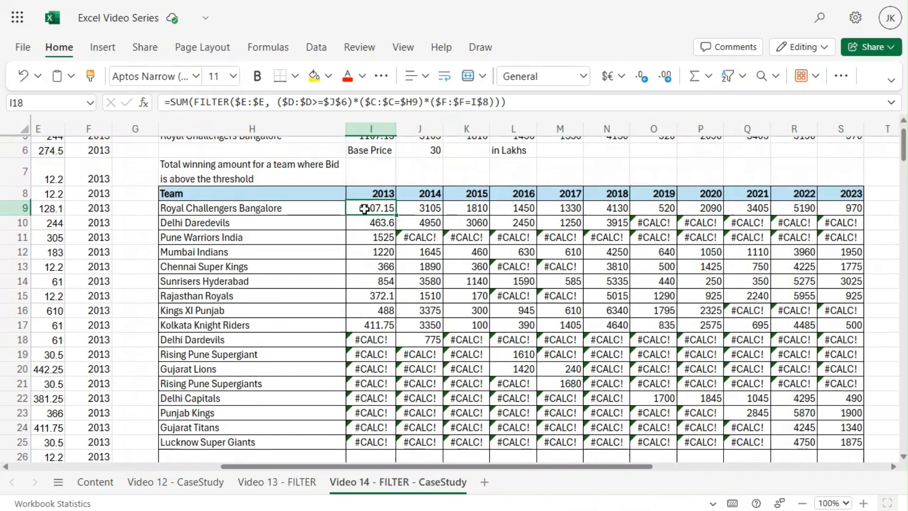
{"action": "left_click", "coordinate": [411, 243]}
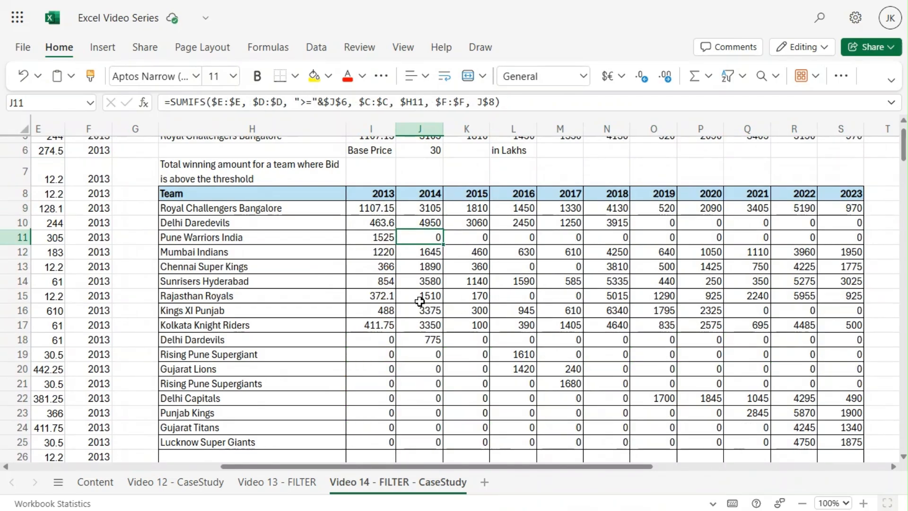
Step: Fill the formulas of I9:S9 down through row 25 again and look over the filled cells for errors
{"action": "left_click", "coordinate": [383, 208]}
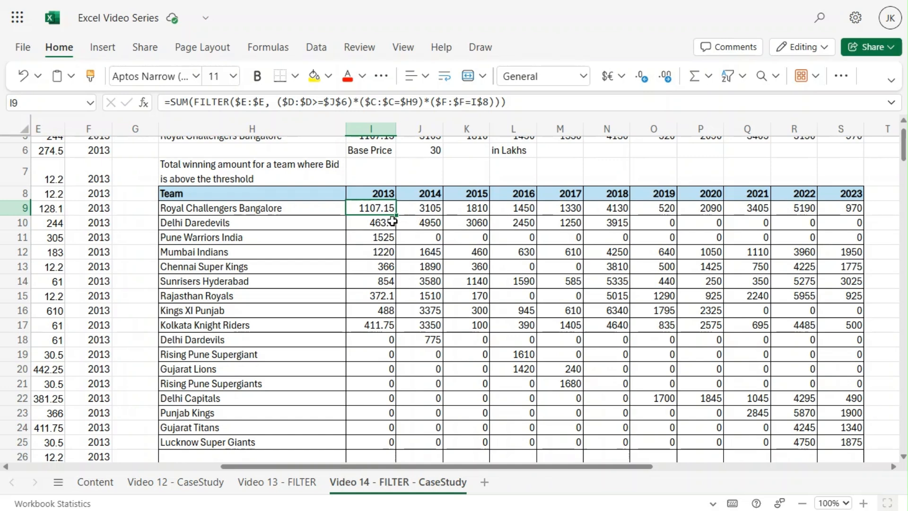
{"action": "left_click", "coordinate": [825, 208]}
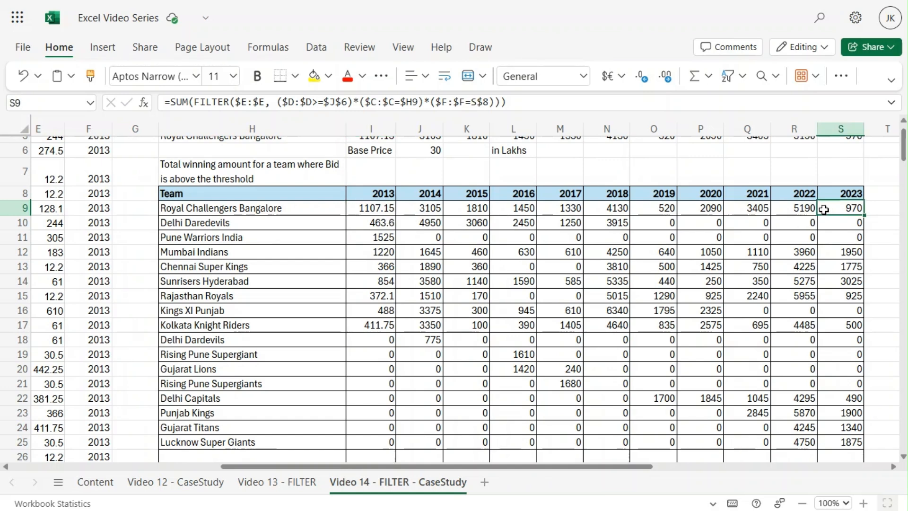
{"action": "left_click_drag", "start_coordinate": [377, 209], "coordinate": [851, 209]}
{"action": "scroll", "coordinate": [664, 312], "scroll_direction": "down", "scroll_amount": 2}
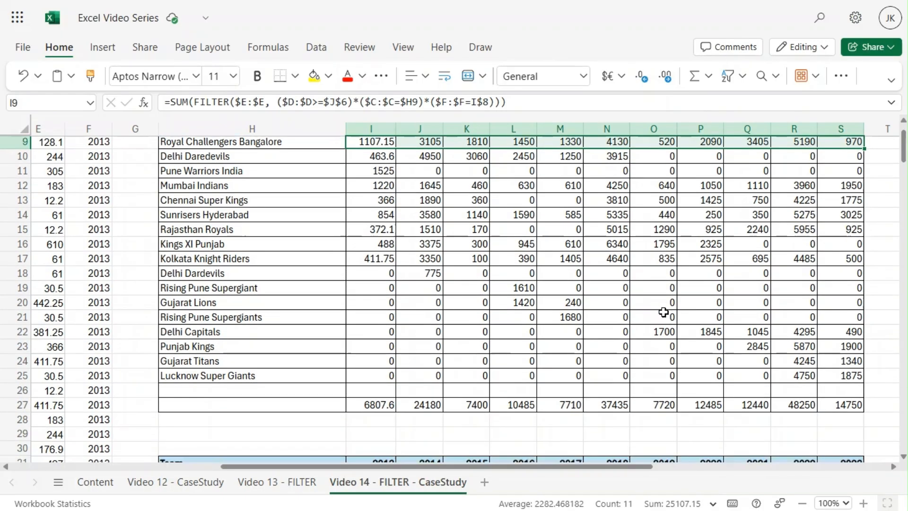
{"action": "left_click", "coordinate": [830, 373], "text": "shift"}
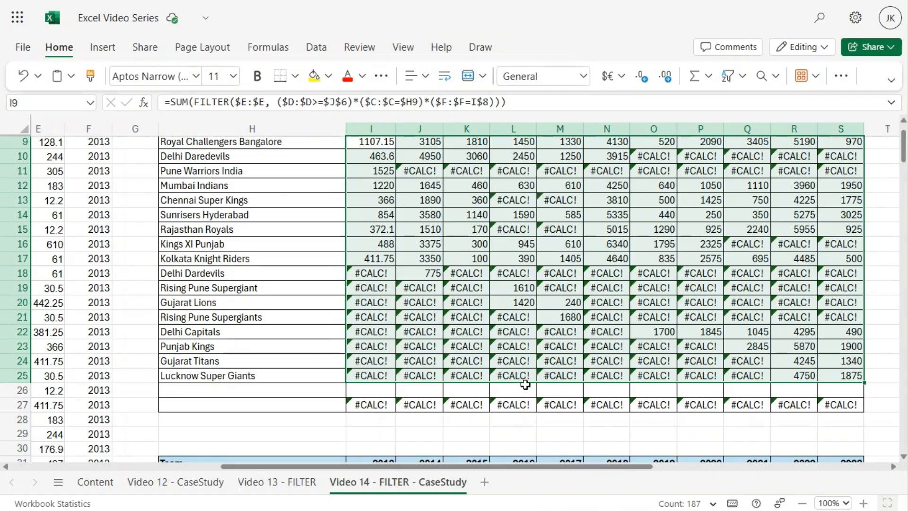
{"action": "scroll", "coordinate": [450, 292], "scroll_direction": "up", "scroll_amount": 3}
{"action": "scroll", "coordinate": [451, 293], "scroll_direction": "down", "scroll_amount": 3}
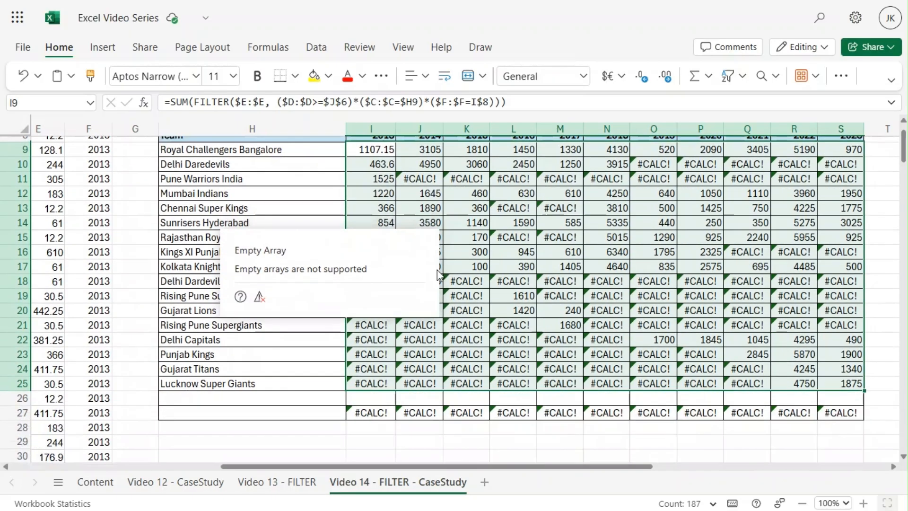
Step: Wrap the SUM formula in I9 in IFERROR with 0 as the fallback value and commit it
{"action": "left_click", "coordinate": [379, 142]}
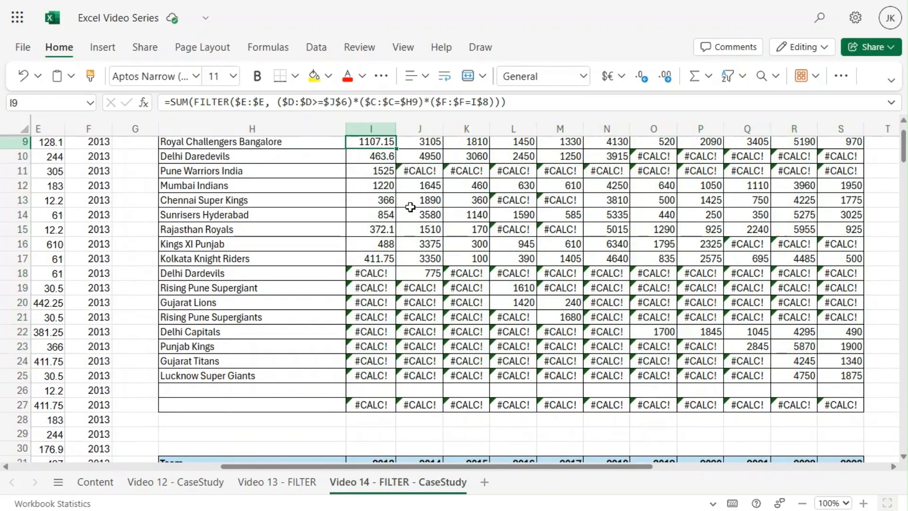
{"action": "scroll", "coordinate": [355, 246], "scroll_direction": "up", "scroll_amount": 3}
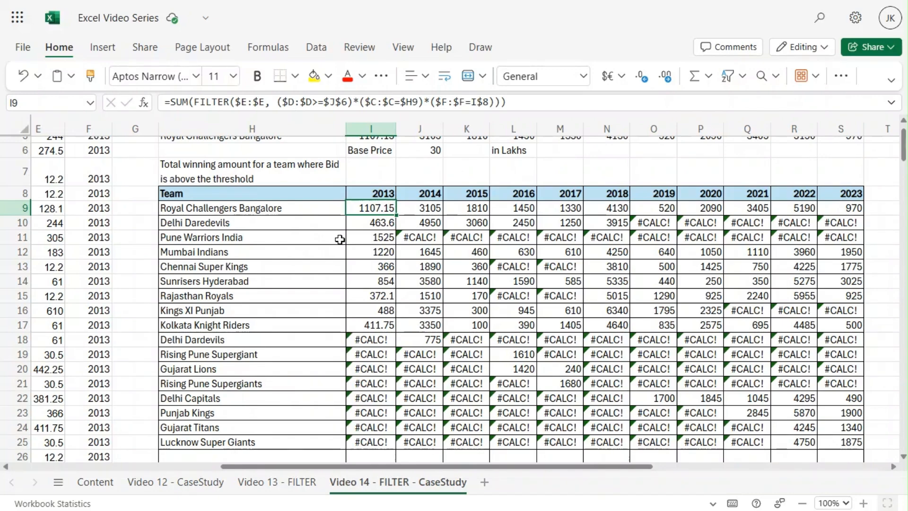
{"action": "left_click", "coordinate": [190, 102]}
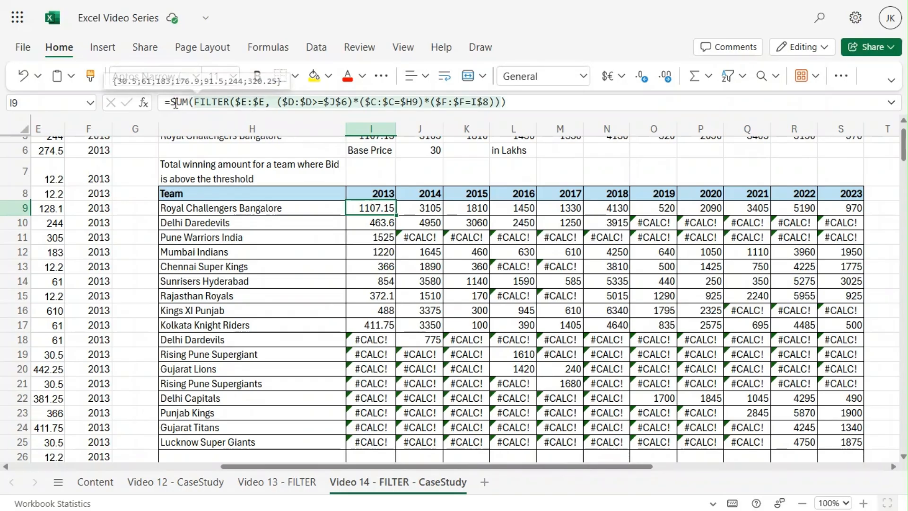
{"action": "left_click", "coordinate": [172, 103]}
{"action": "type", "text": "IFE"}
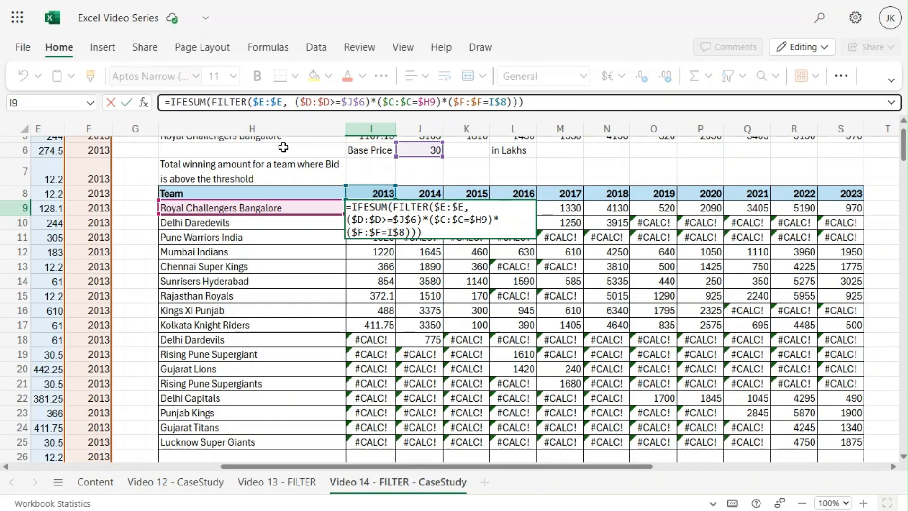
{"action": "type", "text": "RROR"}
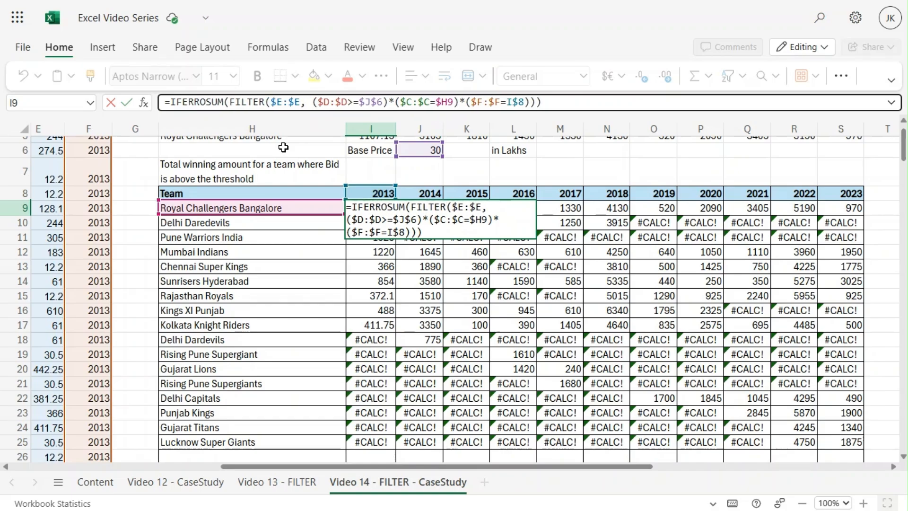
{"action": "type", "text": "("}
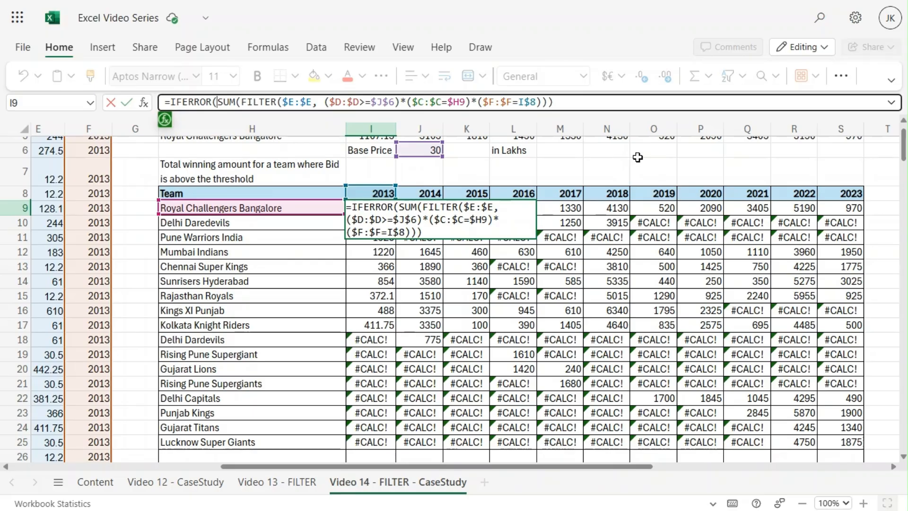
{"action": "left_click", "coordinate": [589, 105]}
{"action": "type", "text": ",0)"}
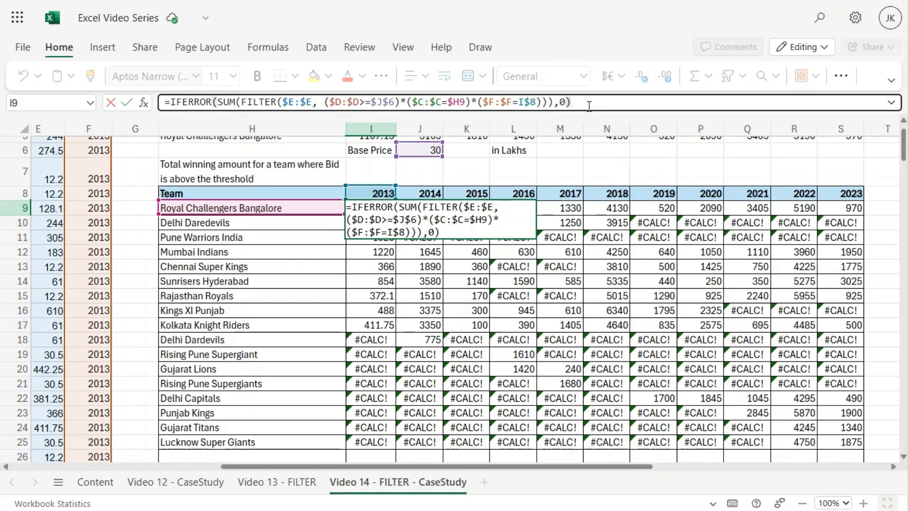
{"action": "key", "text": "Return"}
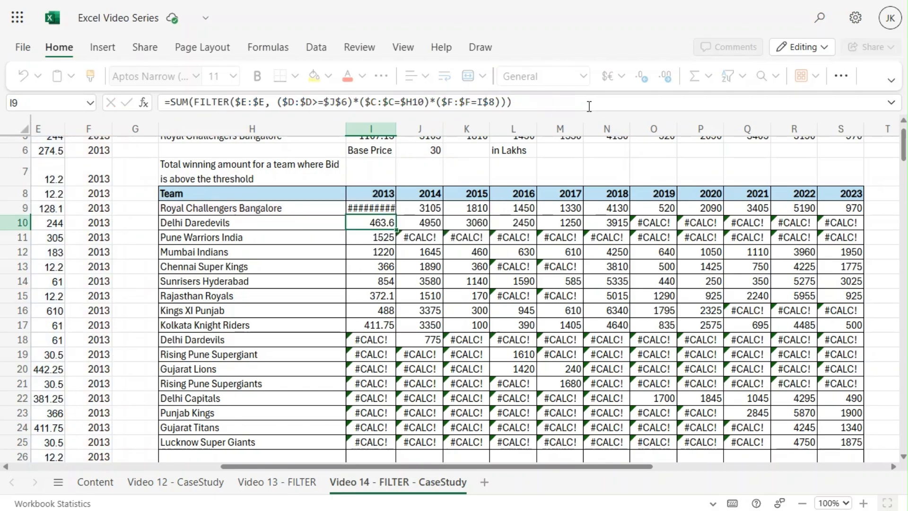
Step: Fill the IFERROR formula from I9 across to S9 and down through row 25
{"action": "left_click", "coordinate": [384, 207]}
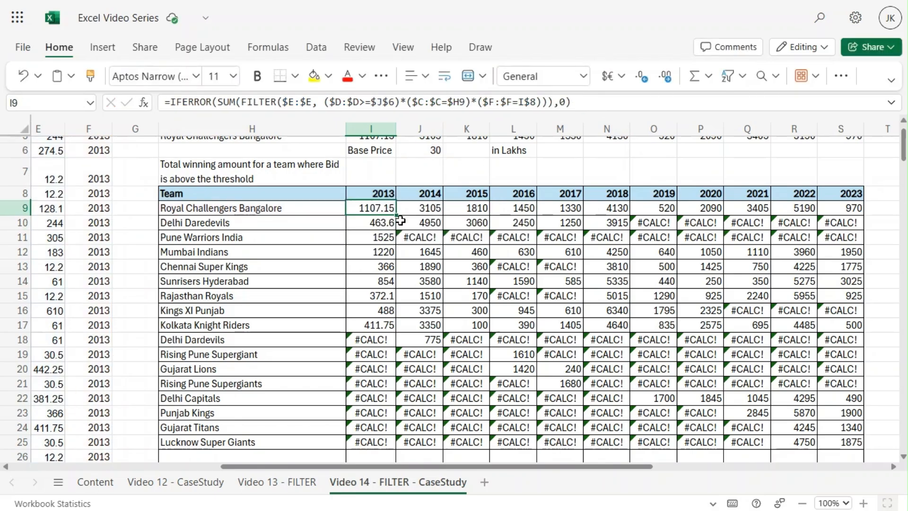
{"action": "left_click_drag", "start_coordinate": [396, 215], "coordinate": [840, 225]}
{"action": "scroll", "coordinate": [871, 412], "scroll_direction": "down", "scroll_amount": 1}
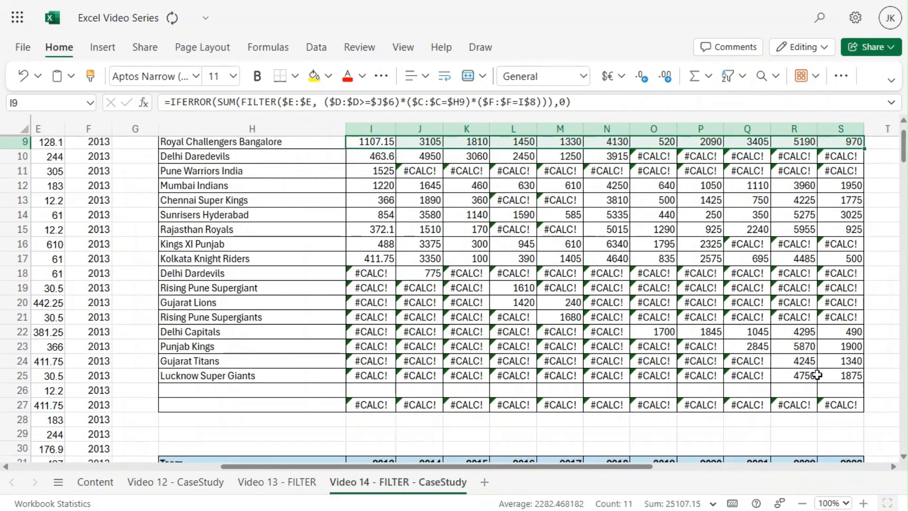
{"action": "left_click", "coordinate": [840, 376], "text": "shift"}
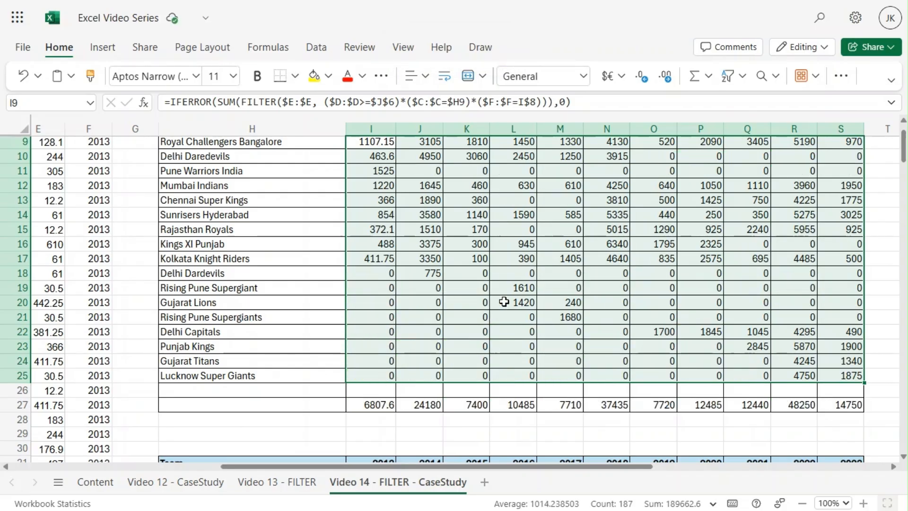
Step: Check the filled formulas in J11, K11 and L11, and review the complete formula in I9
{"action": "scroll", "coordinate": [407, 238], "scroll_direction": "up", "scroll_amount": 3}
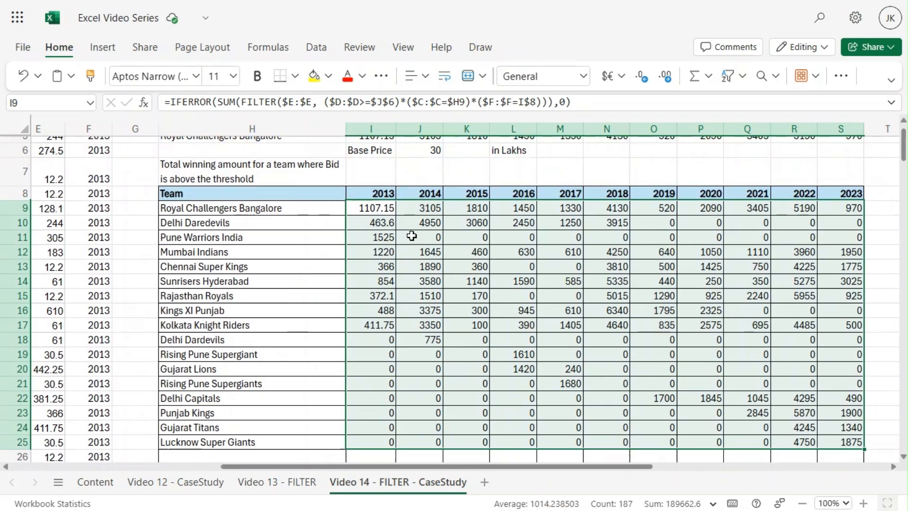
{"action": "left_click", "coordinate": [412, 236]}
{"action": "left_click", "coordinate": [469, 237]}
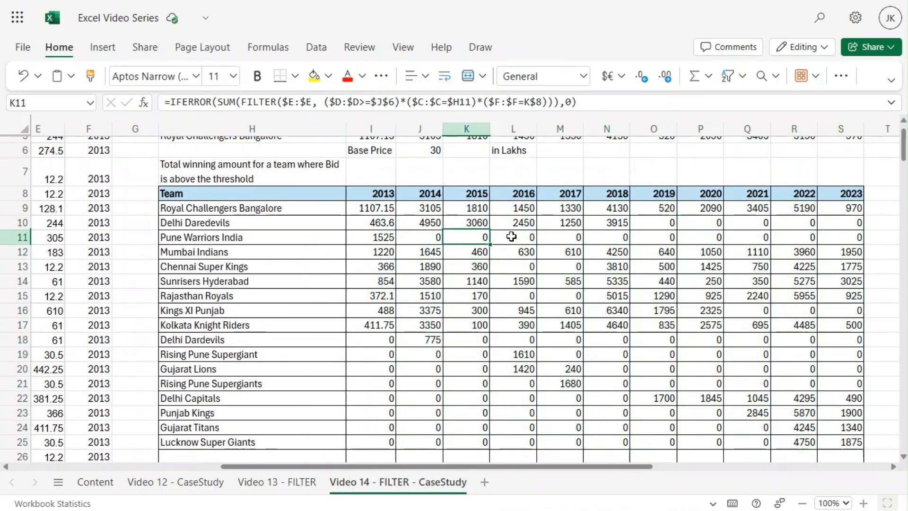
{"action": "left_click", "coordinate": [512, 237]}
{"action": "scroll", "coordinate": [632, 254], "scroll_direction": "up", "scroll_amount": 3}
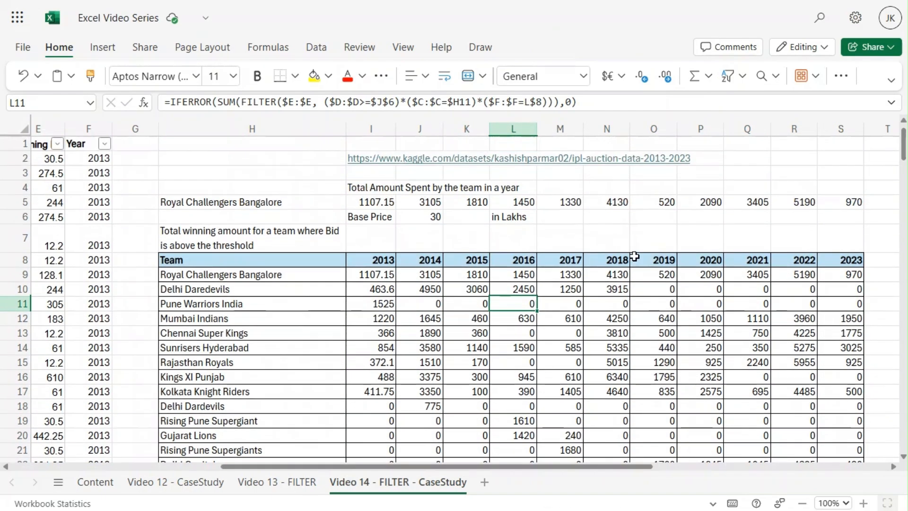
{"action": "left_click", "coordinate": [370, 273]}
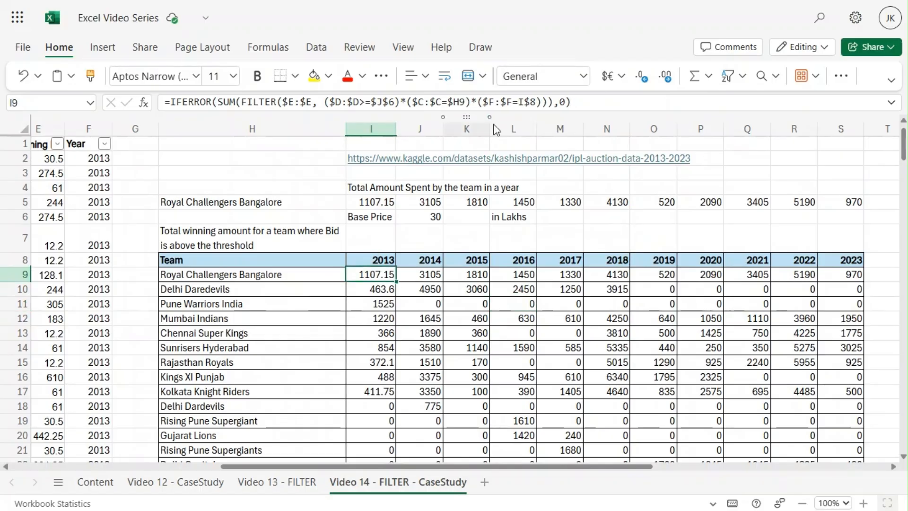
{"action": "left_click", "coordinate": [601, 100]}
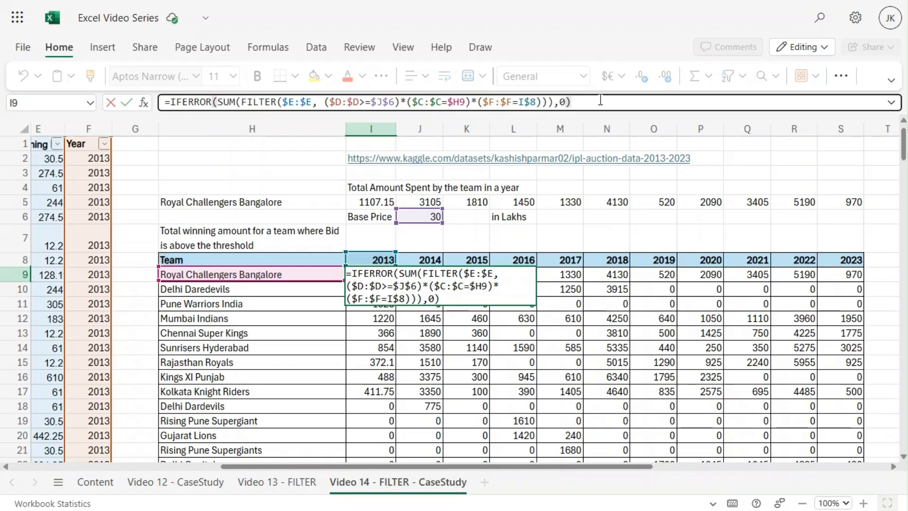
{"action": "left_click", "coordinate": [763, 178]}
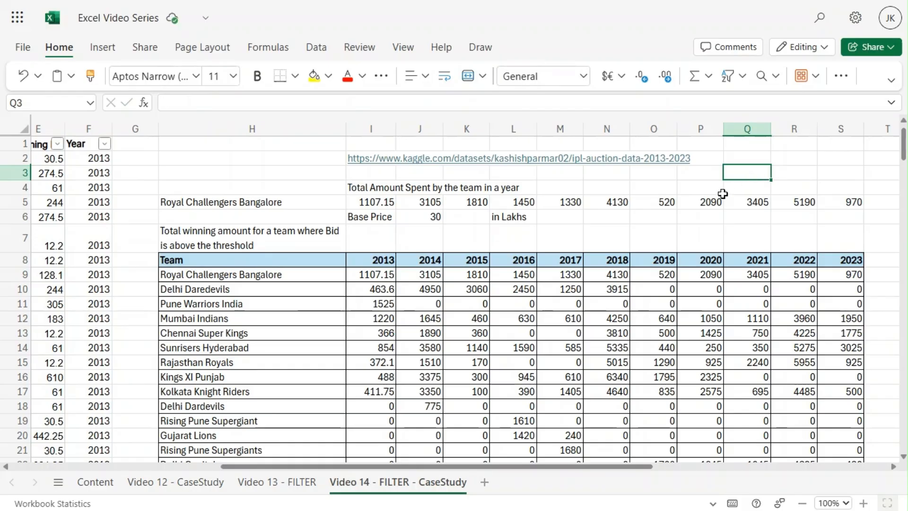